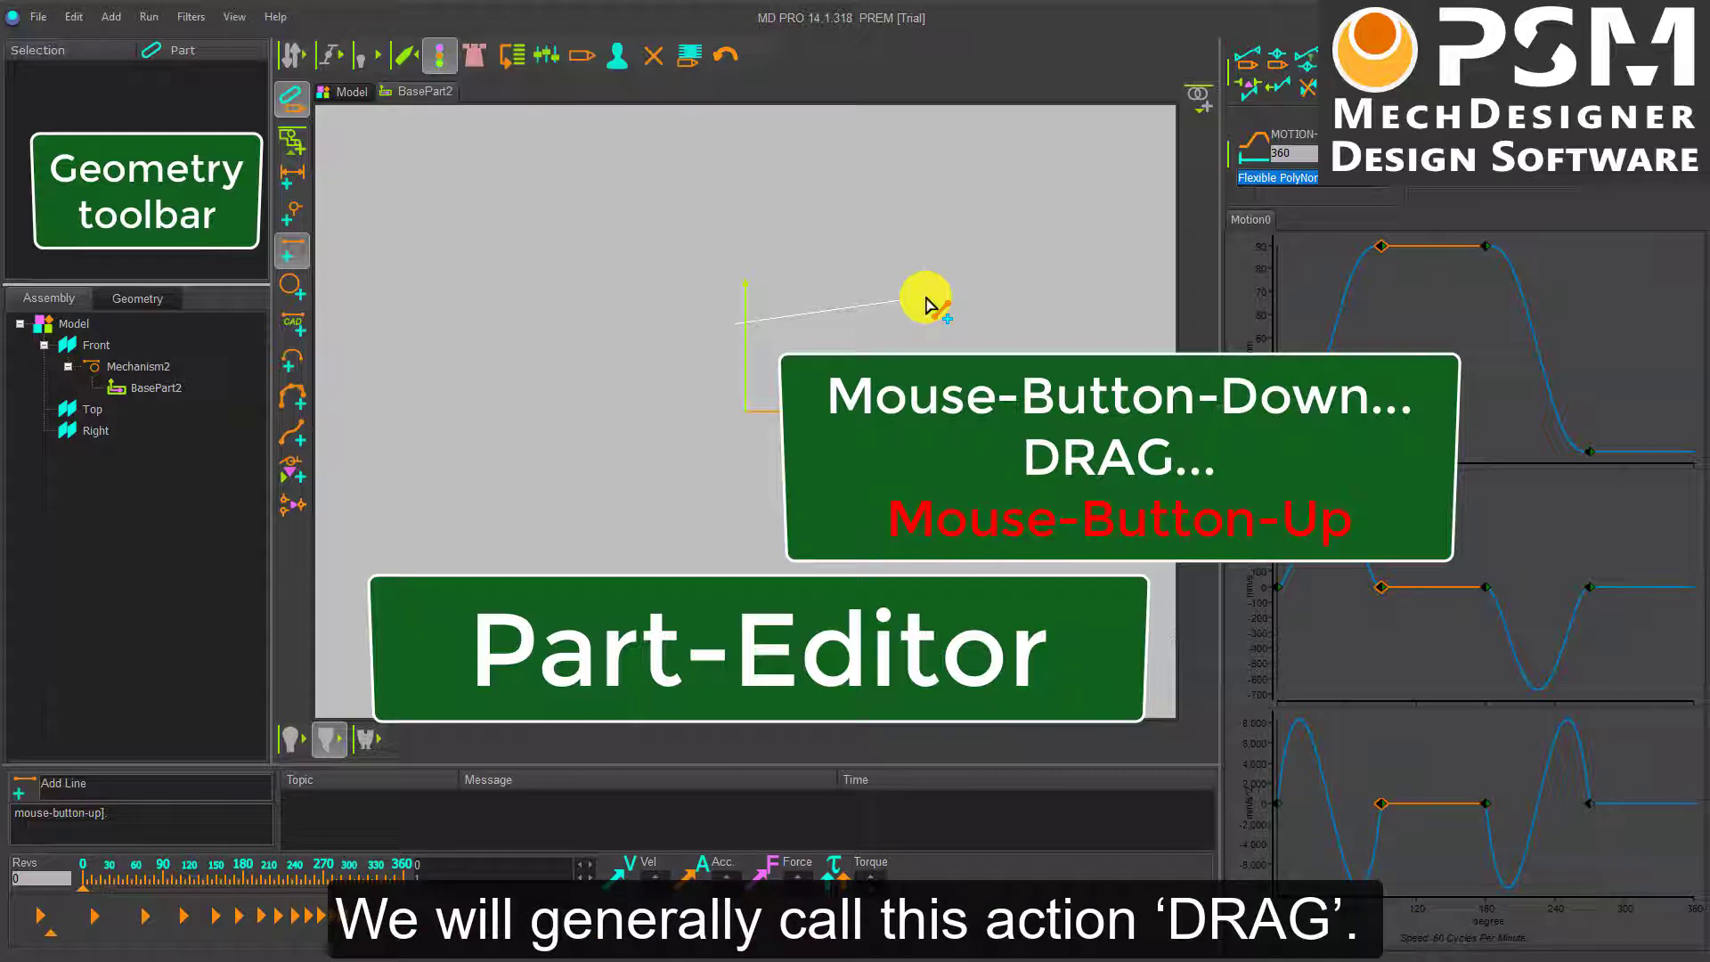
# Step: Draw a line above the base part's origin, crossing the vertical axis, and constrain it to be horizontal
pyautogui.moveTo(926, 300); pyautogui.dragTo(925, 297)
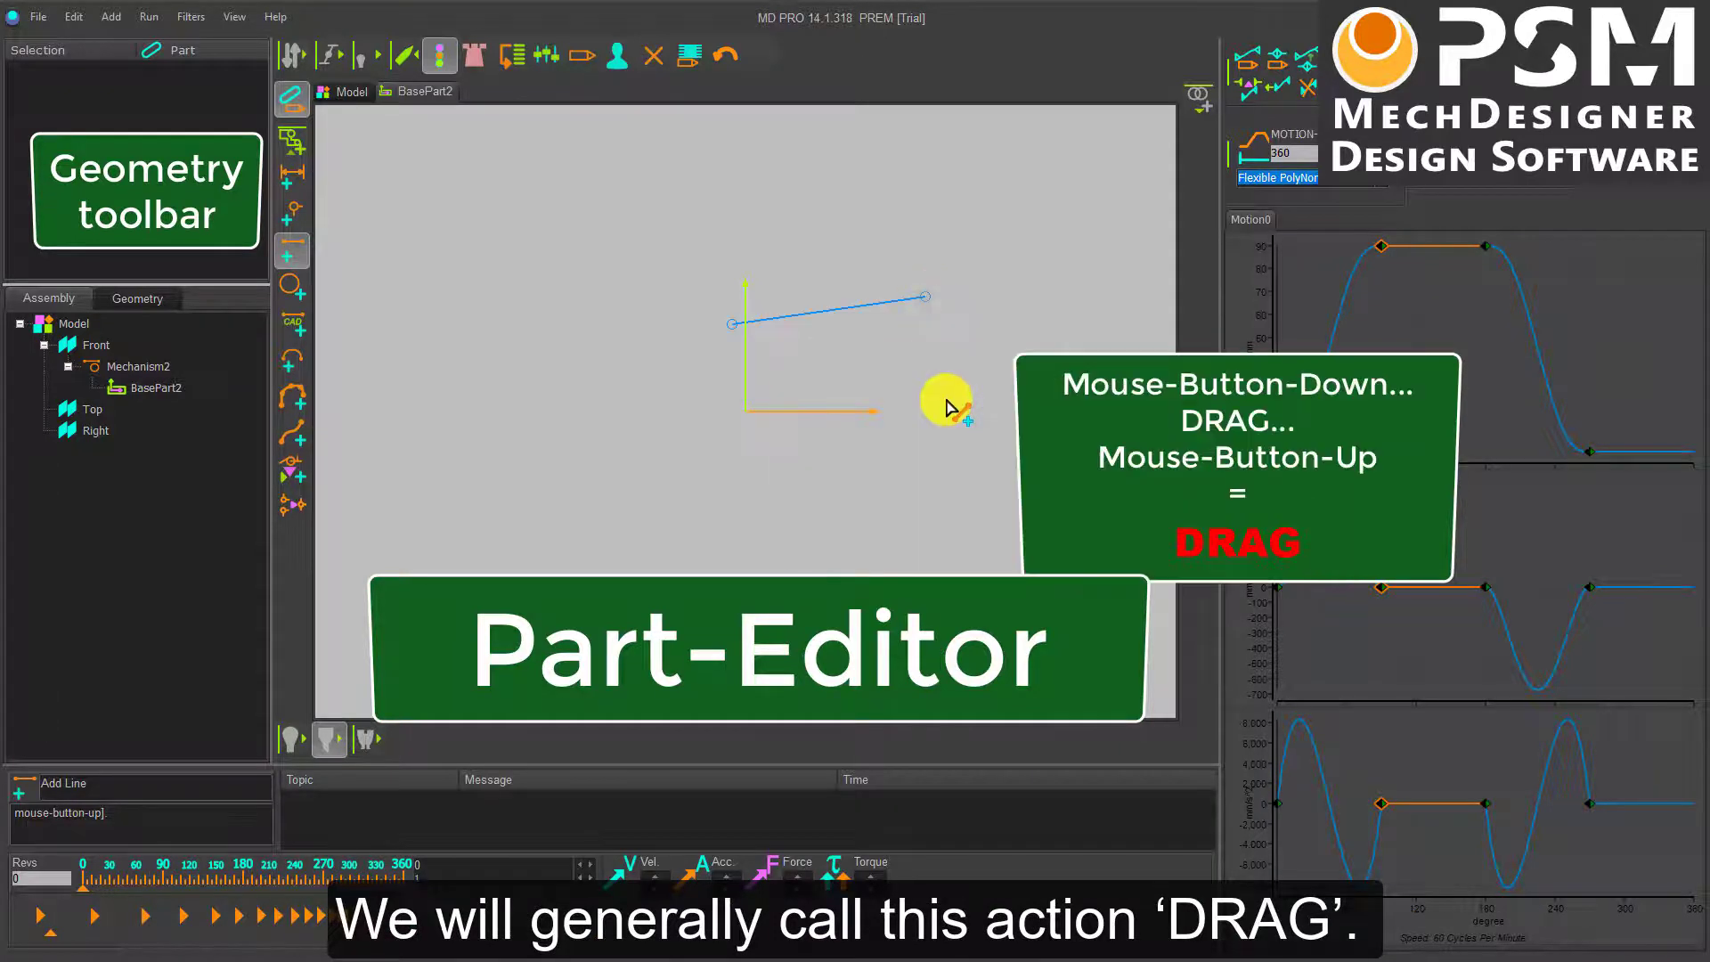
pyautogui.click(1198, 96)
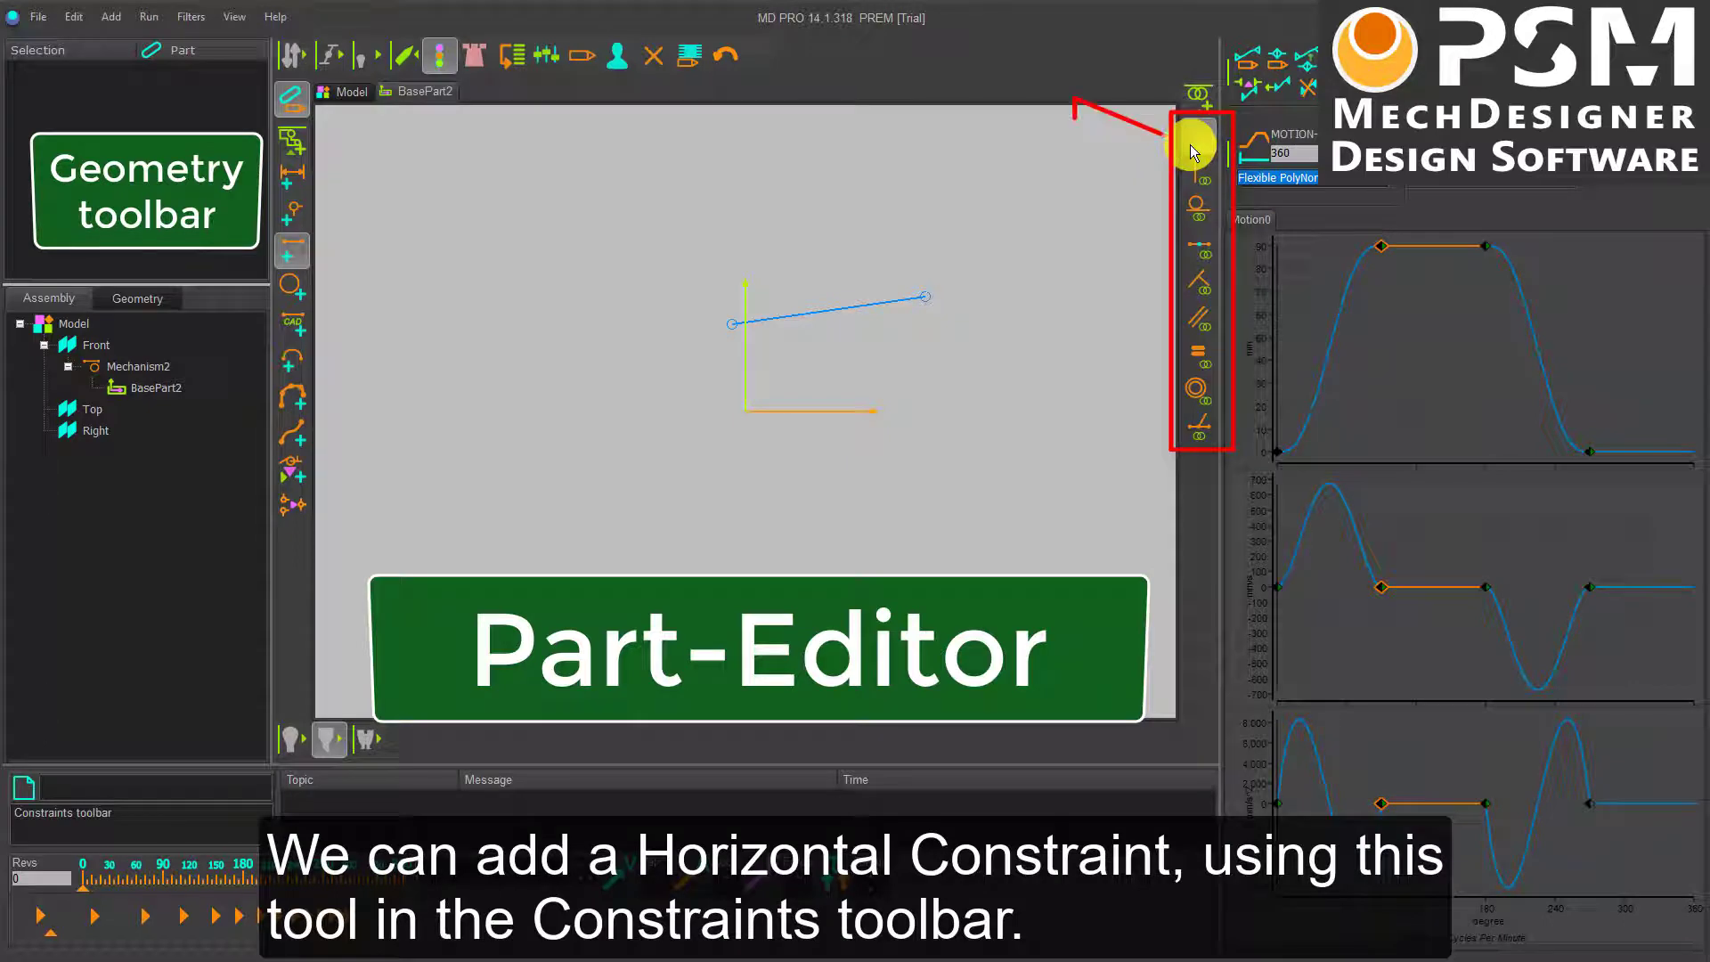
pyautogui.click(1192, 143)
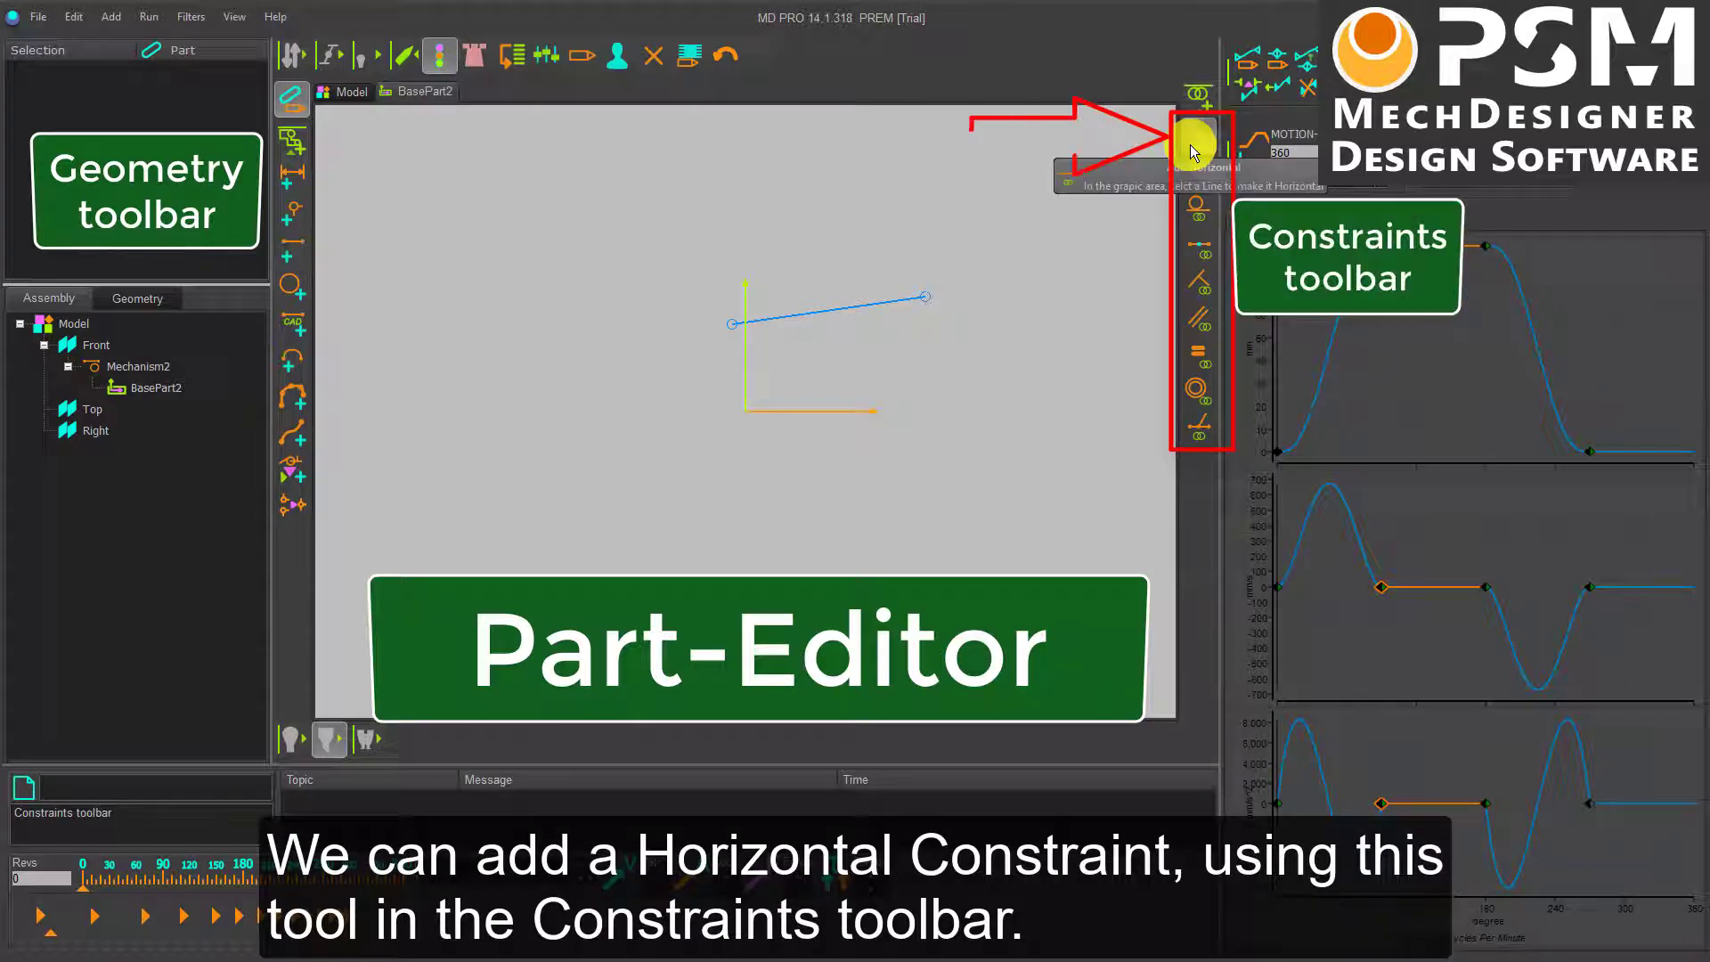
pyautogui.click(872, 306)
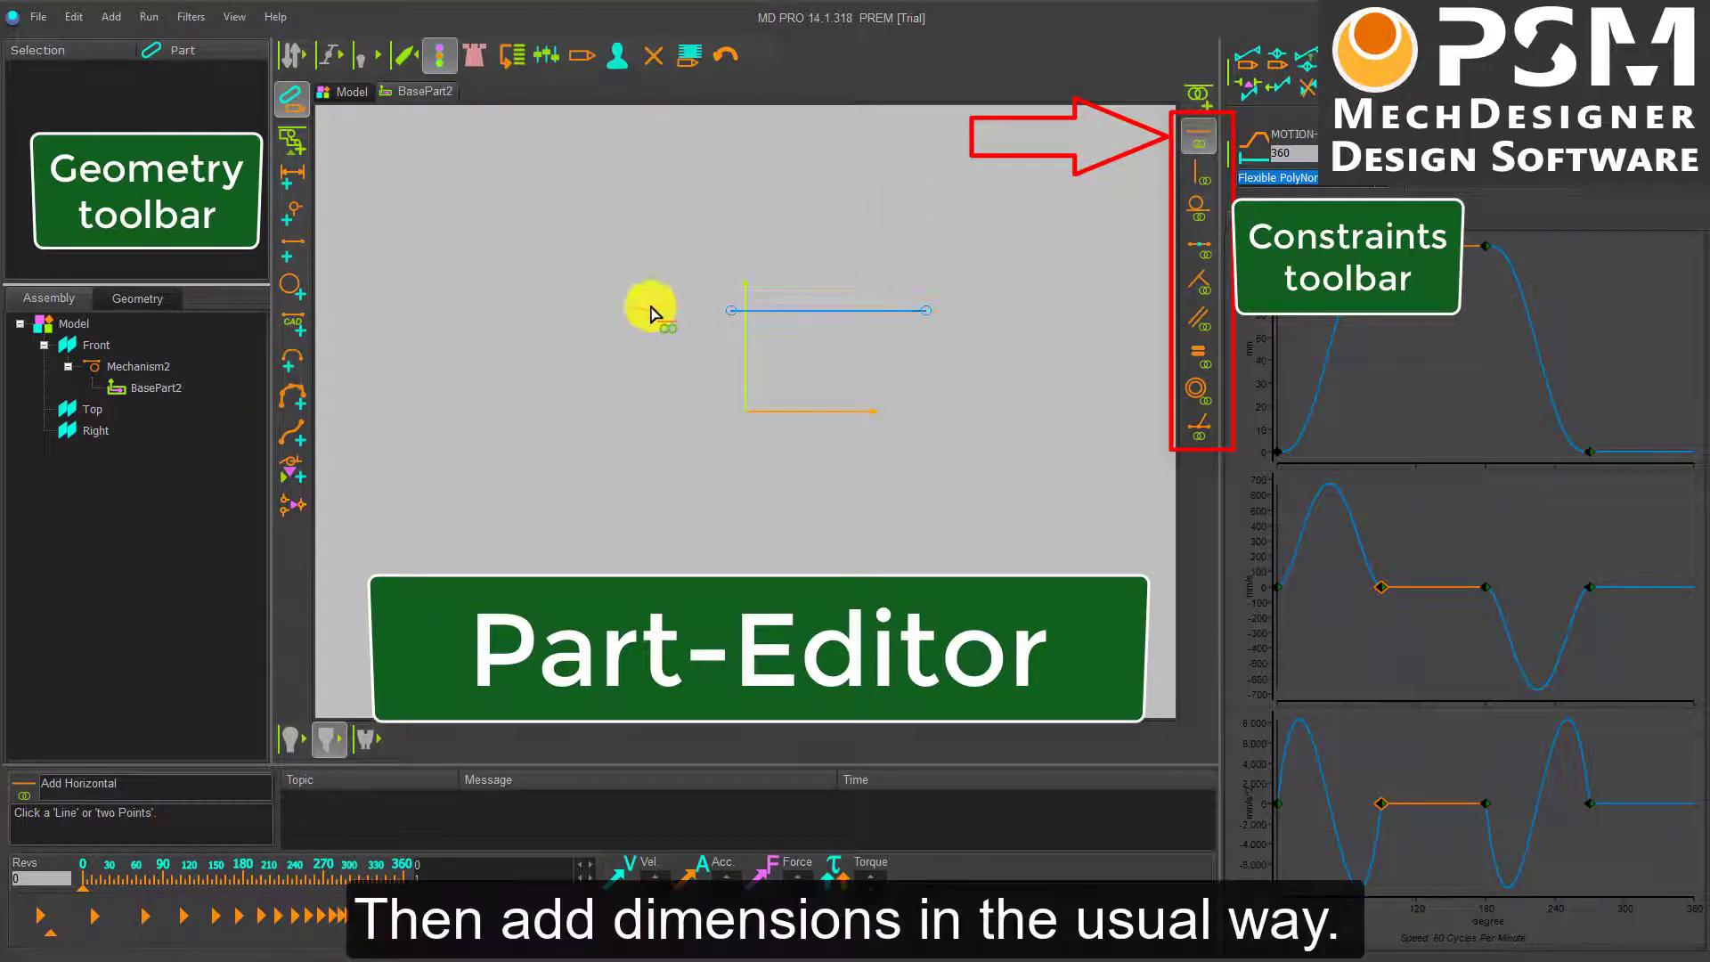
# Step: Dimension the line's height above the base part's horizontal axis and set it to 90 mm
pyautogui.click(299, 182)
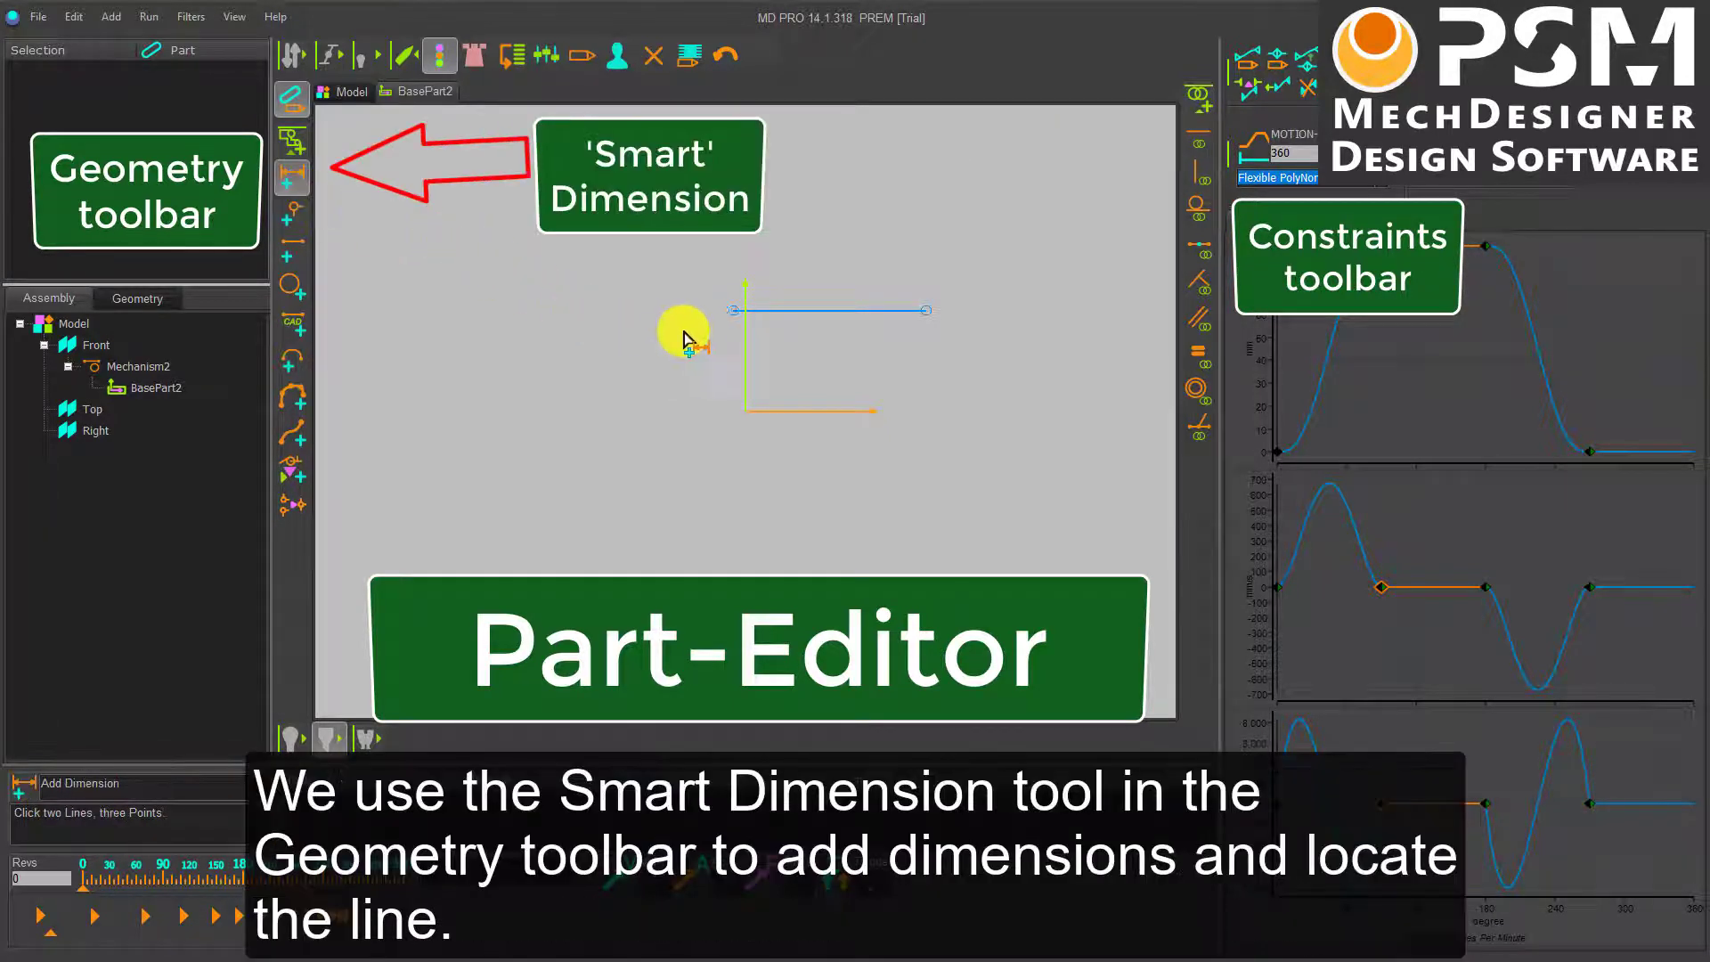
pyautogui.click(788, 388)
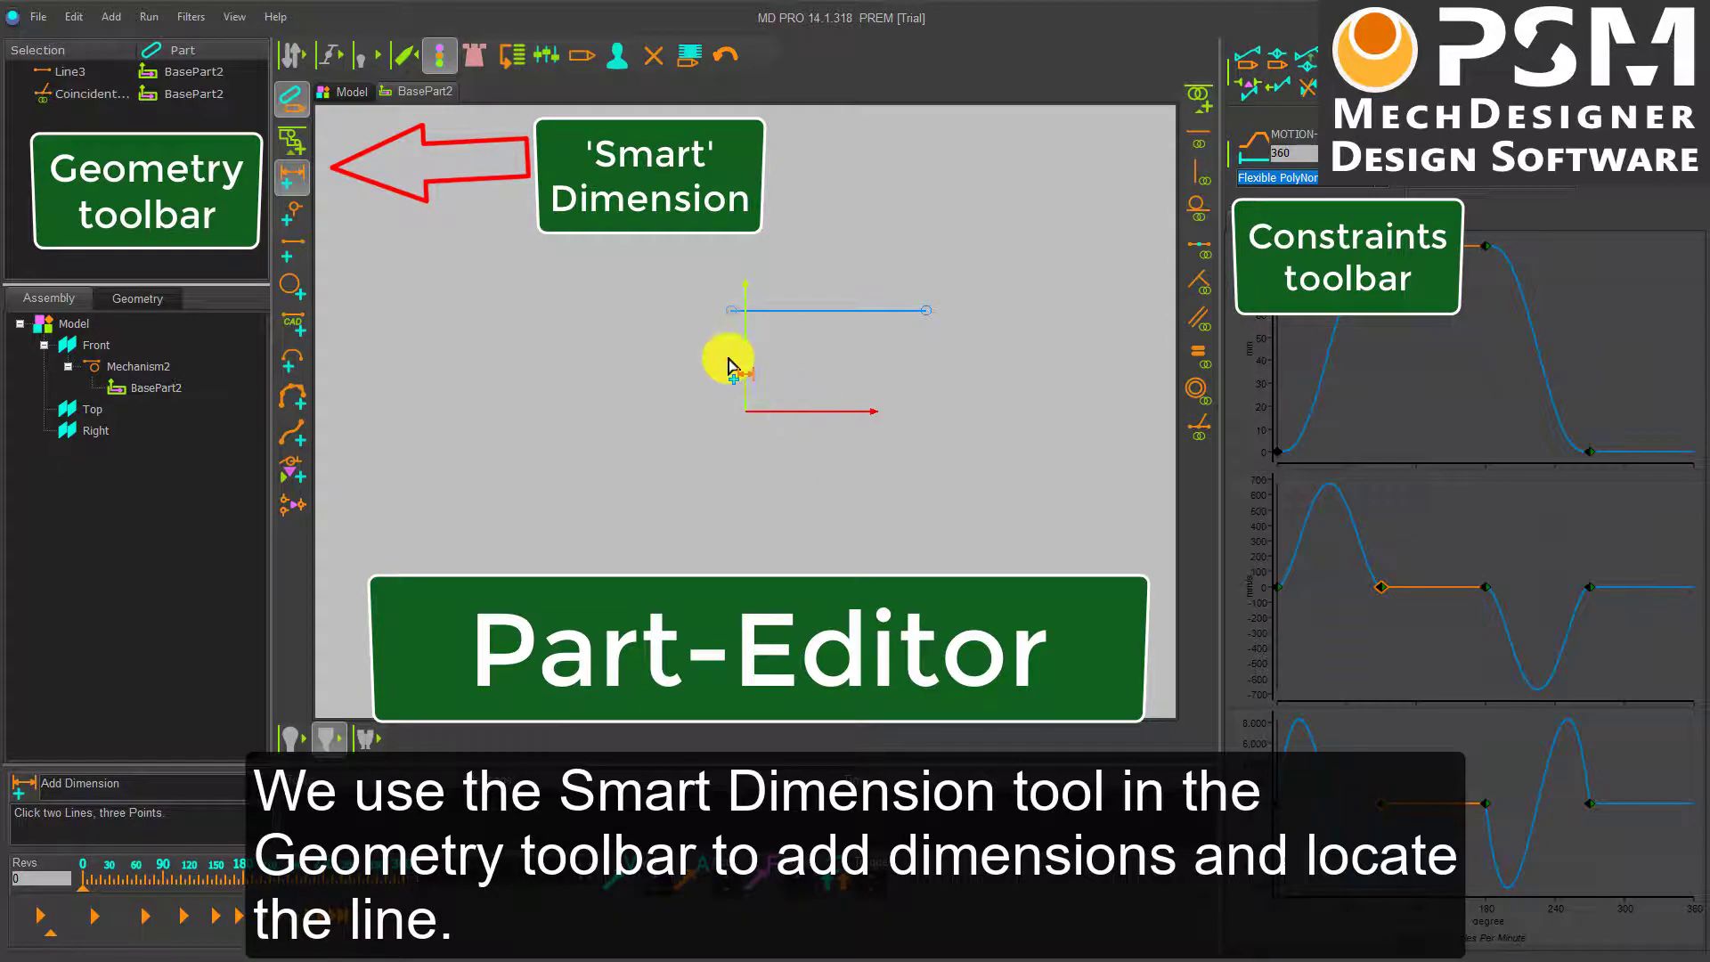
pyautogui.click(730, 313)
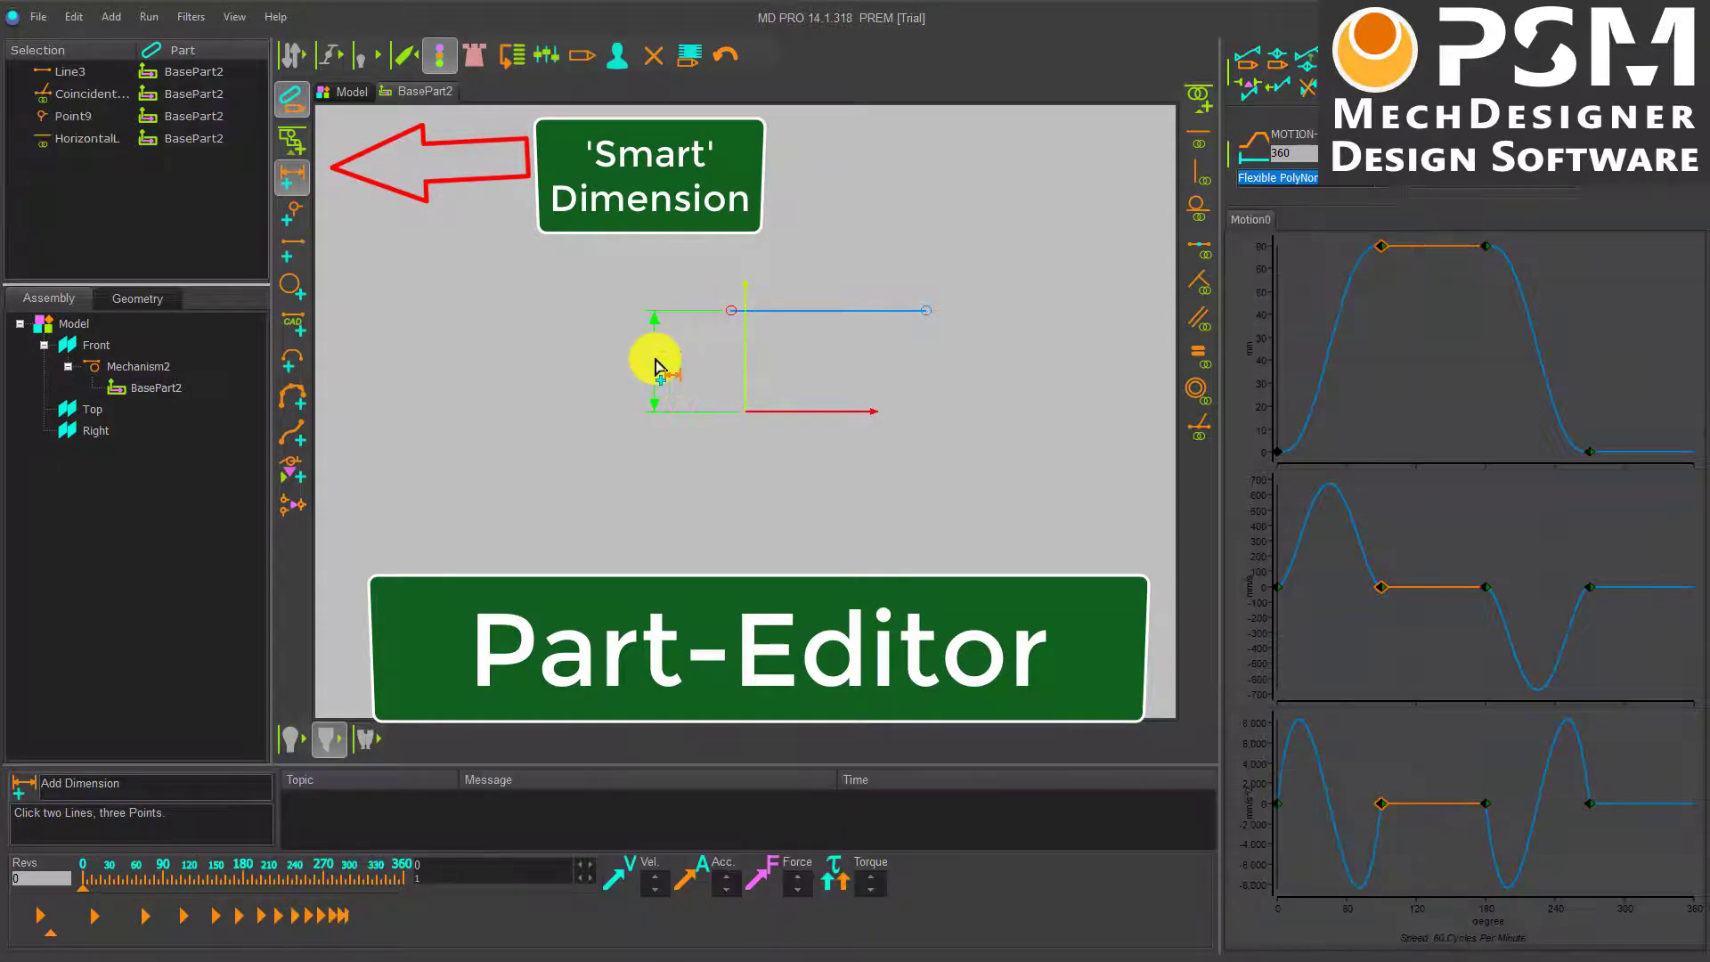
pyautogui.click(656, 432)
pyautogui.doubleClick(818, 505)
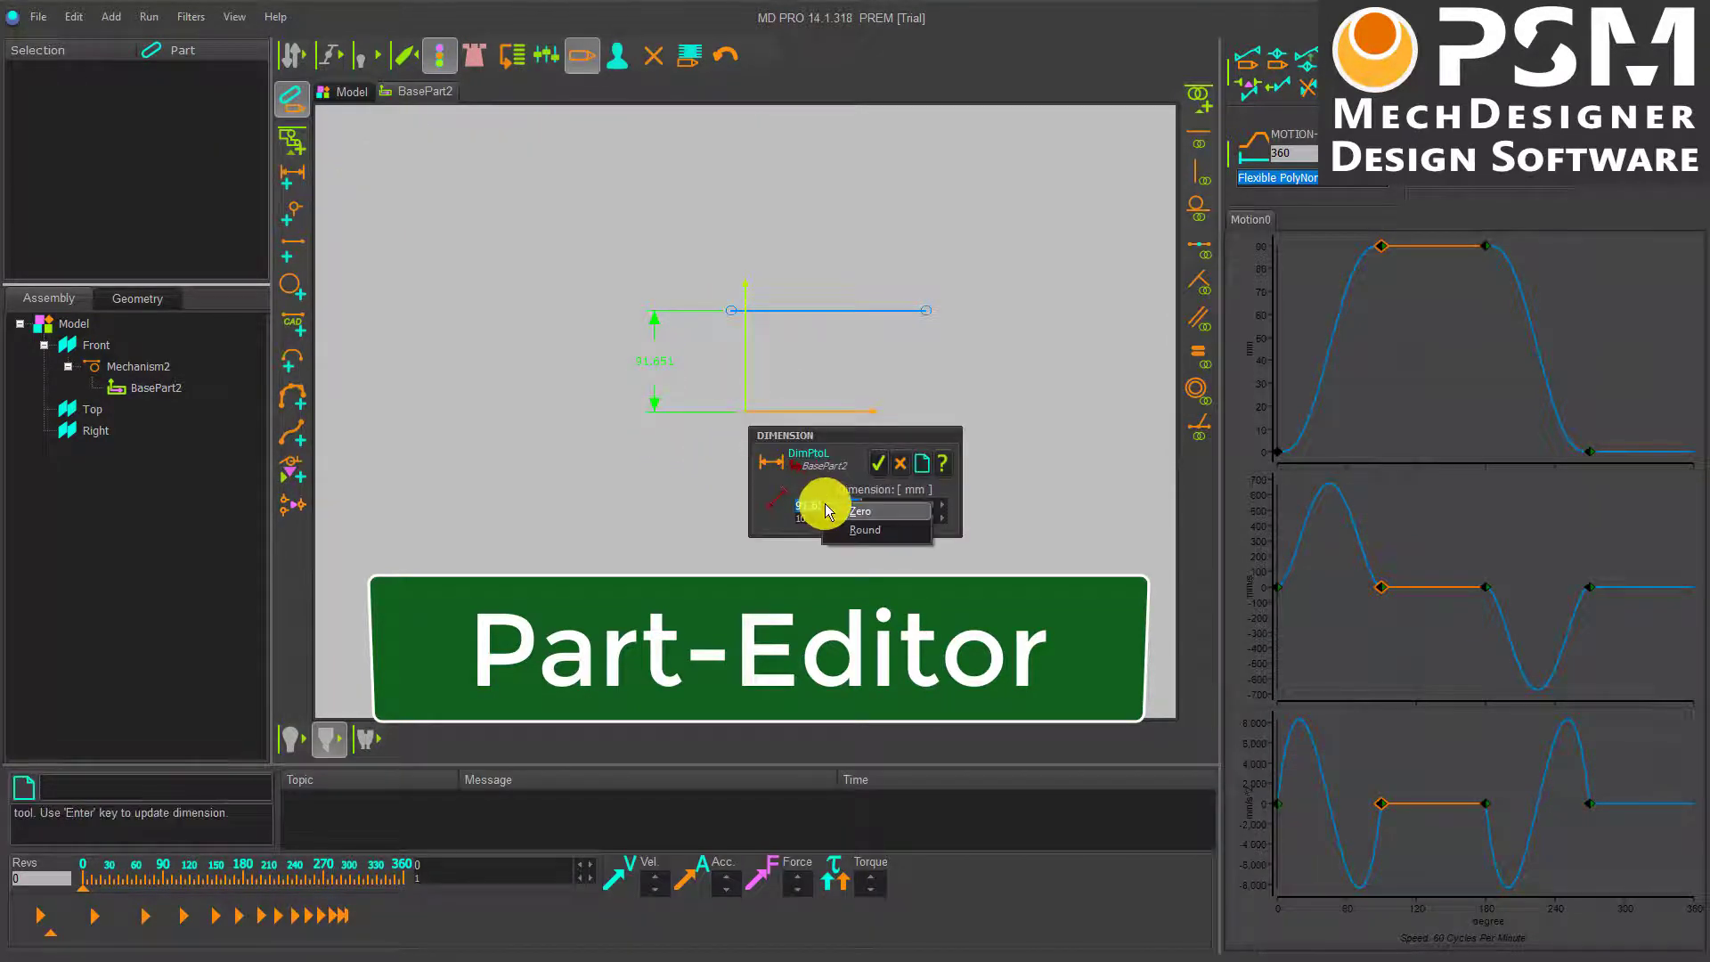
pyautogui.write('90')
pyautogui.press('Return')
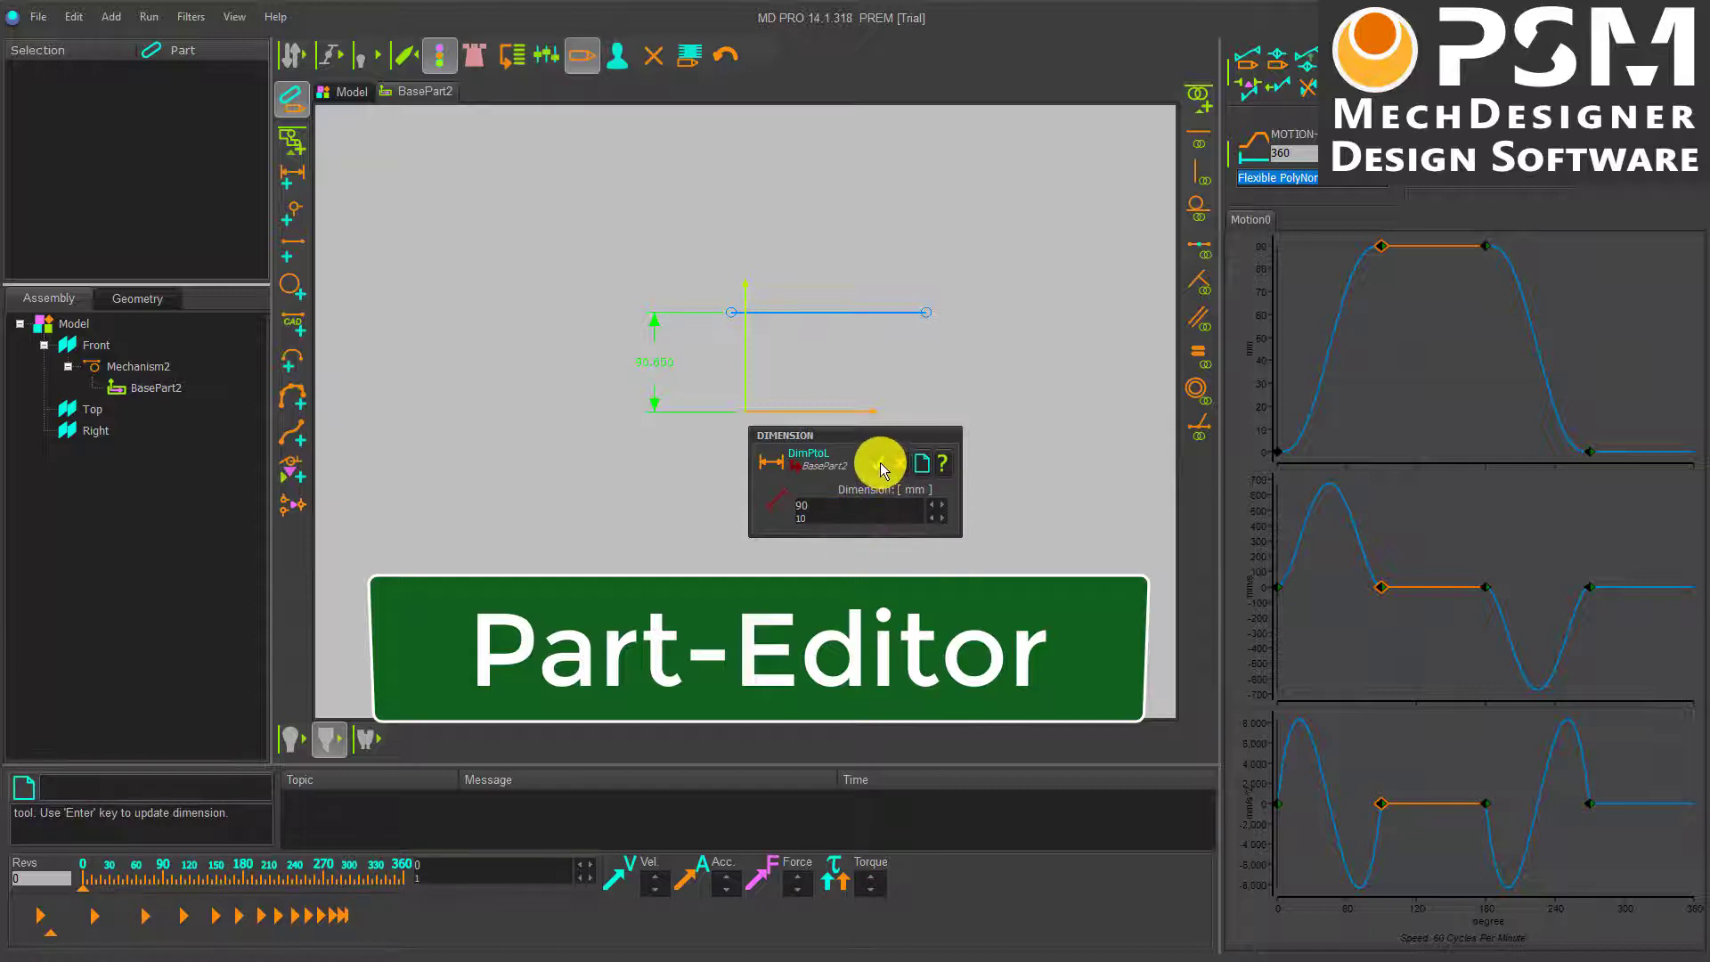
pyautogui.click(880, 462)
# Step: Dimension the horizontal line's length and set it to 330 mm
pyautogui.click(818, 313)
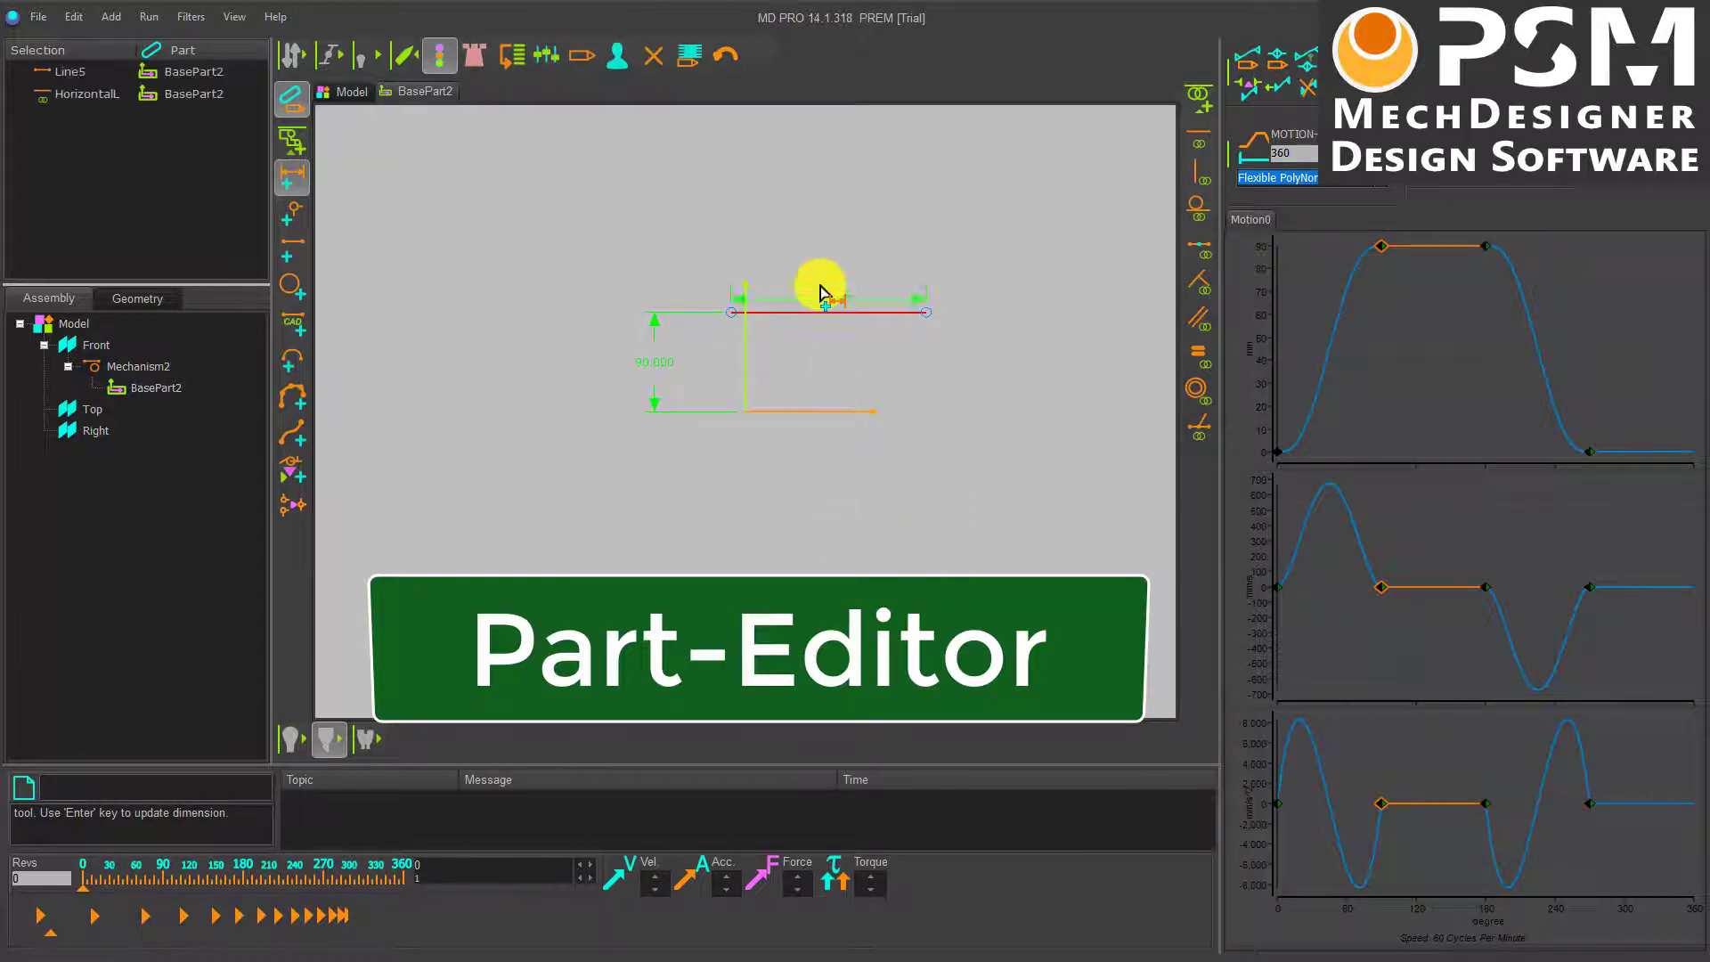
pyautogui.click(818, 240)
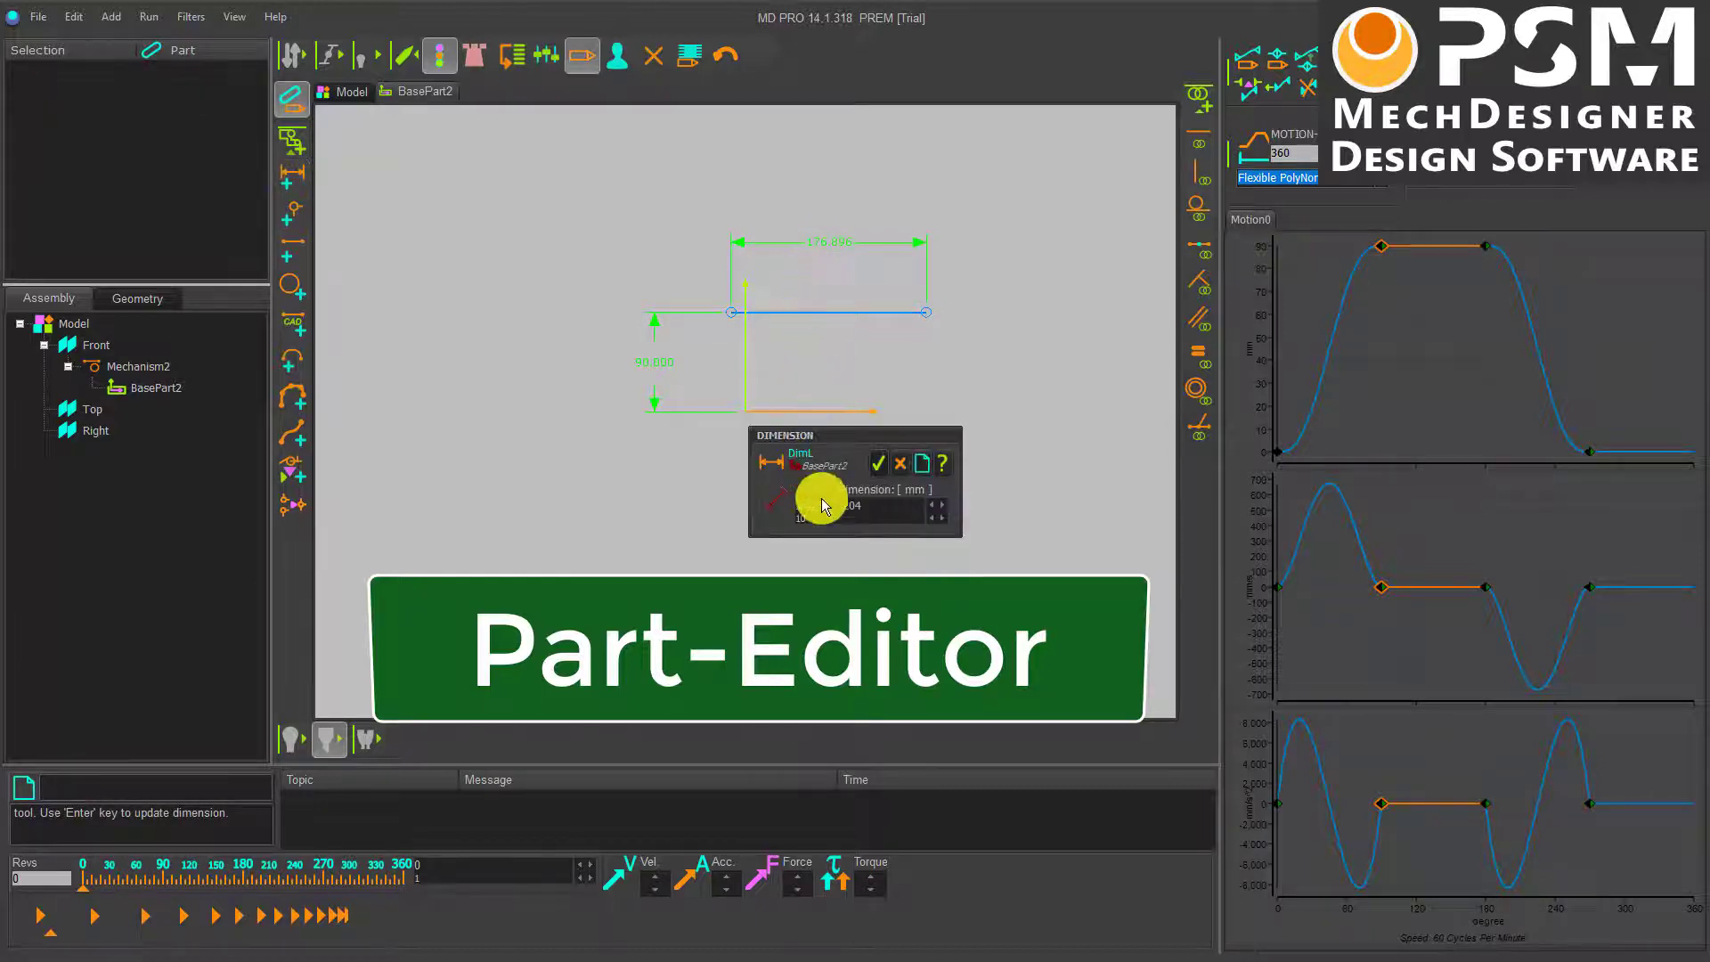
pyautogui.click(821, 505)
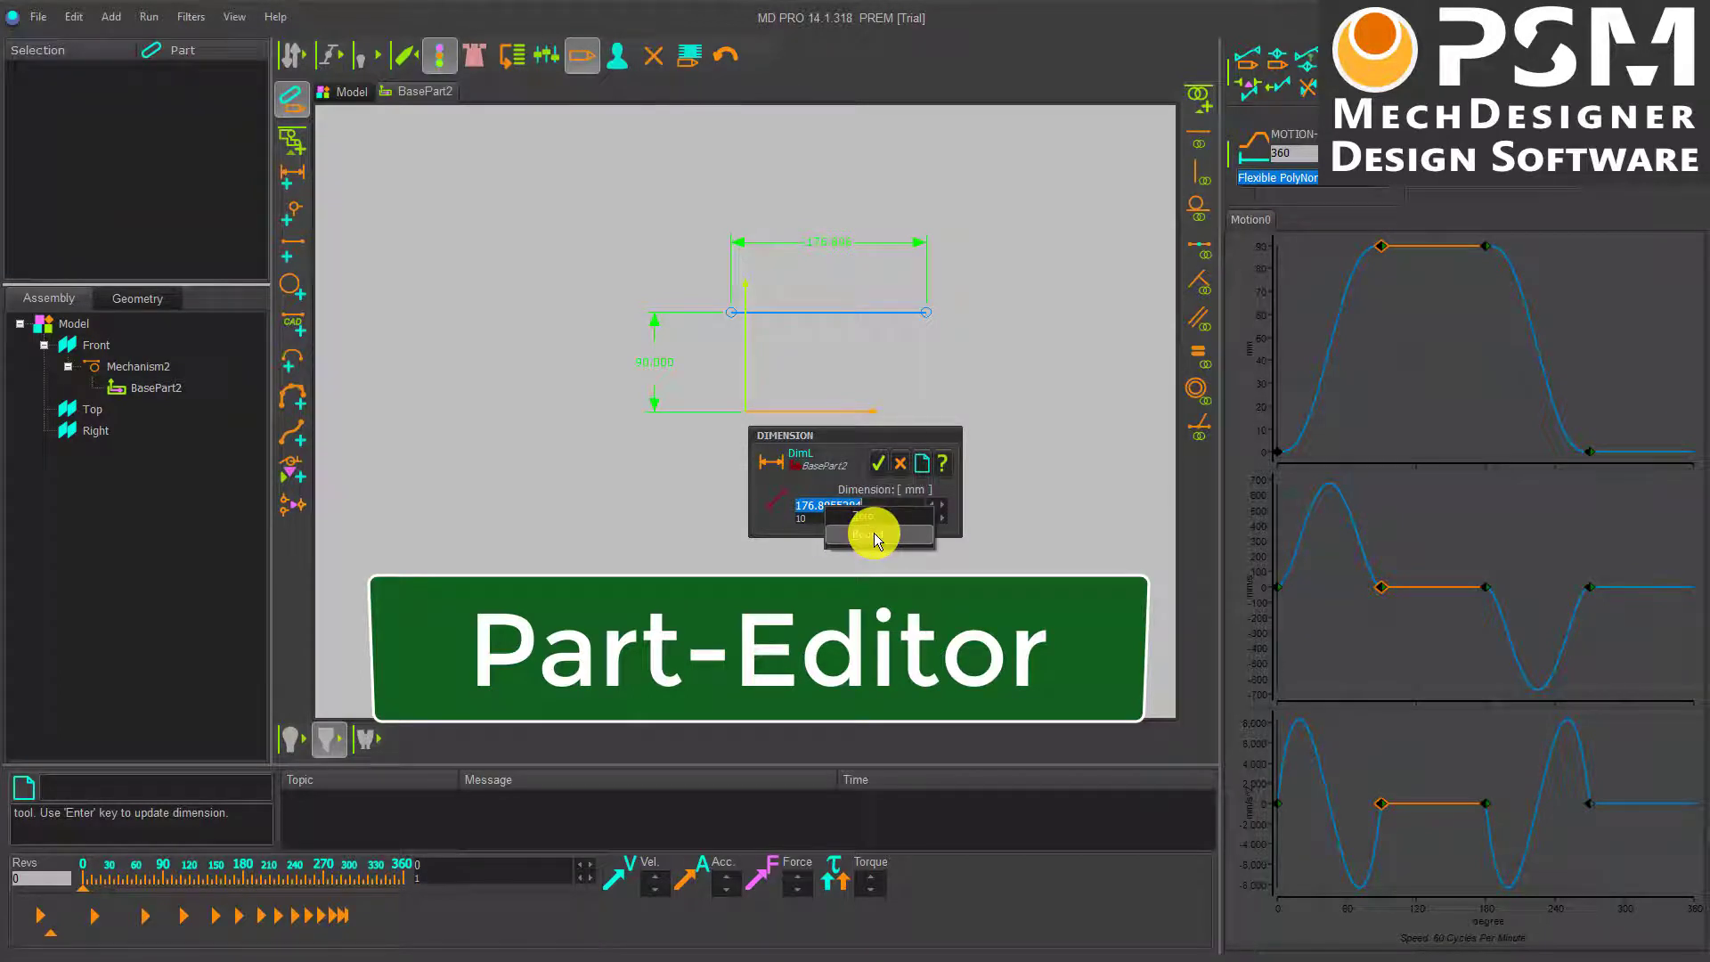
pyautogui.click(873, 533)
pyautogui.scroll(11, 942, 505)
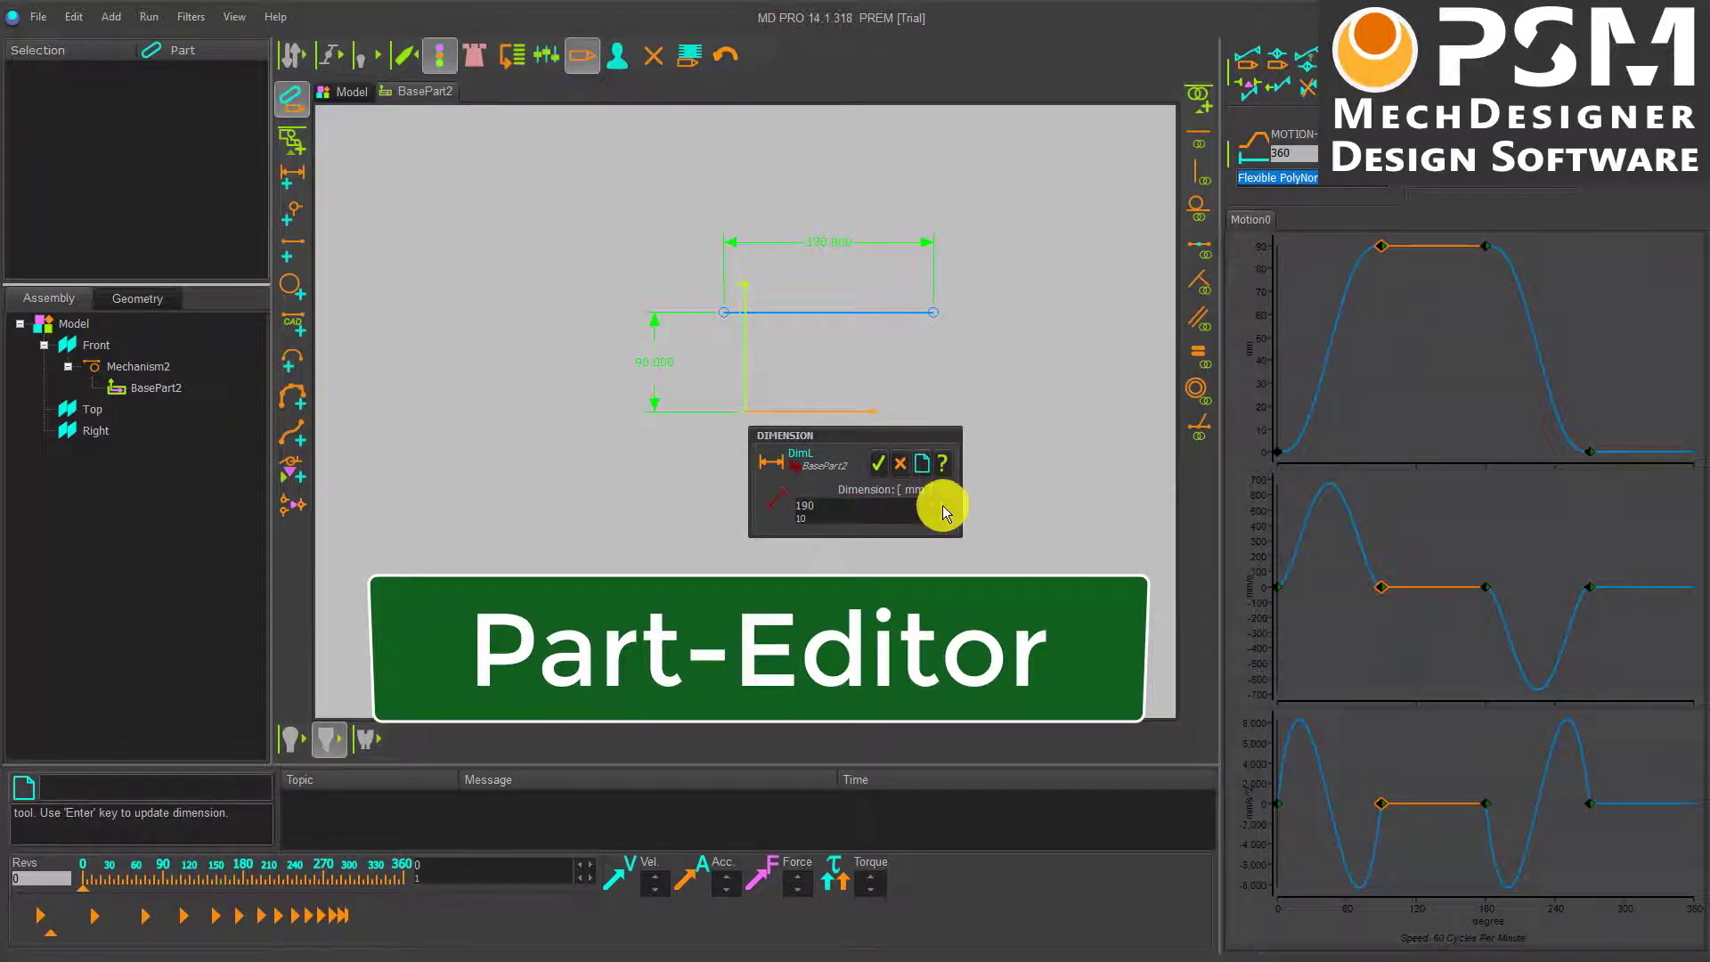
pyautogui.scroll(4, 943, 505)
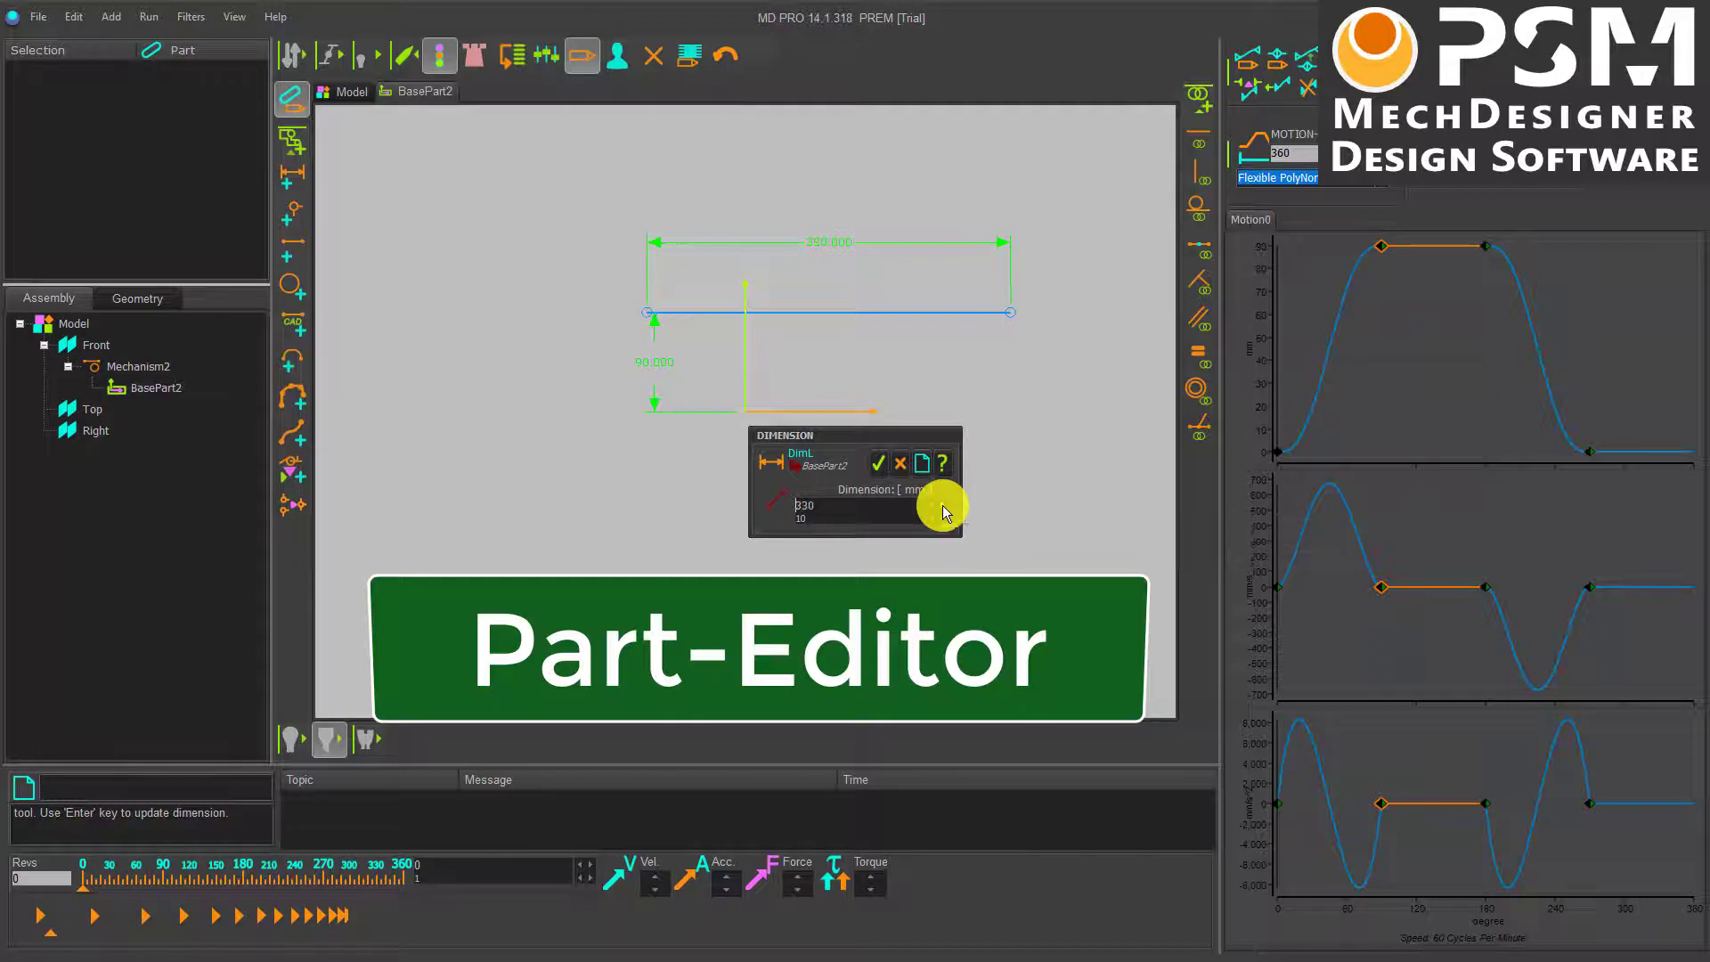
pyautogui.click(880, 467)
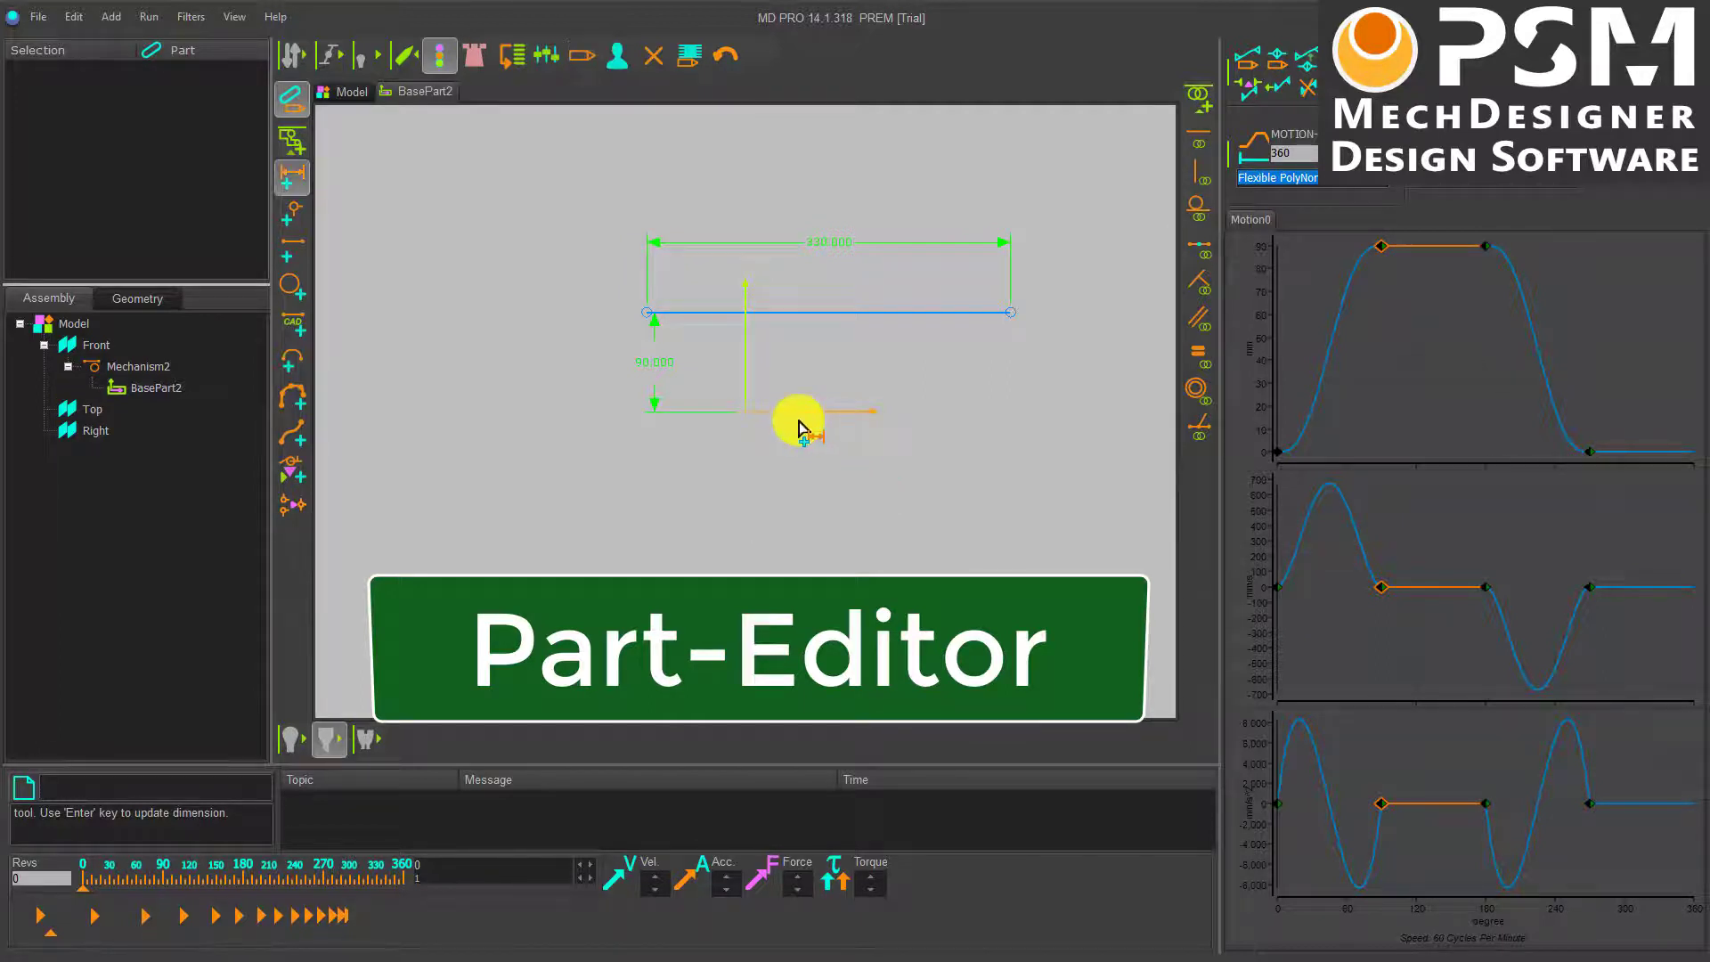
# Step: Dimension the line's left end 90 mm from the vertical axis and exit the Part-Editor to the Mechanism-Editor
pyautogui.click(743, 345)
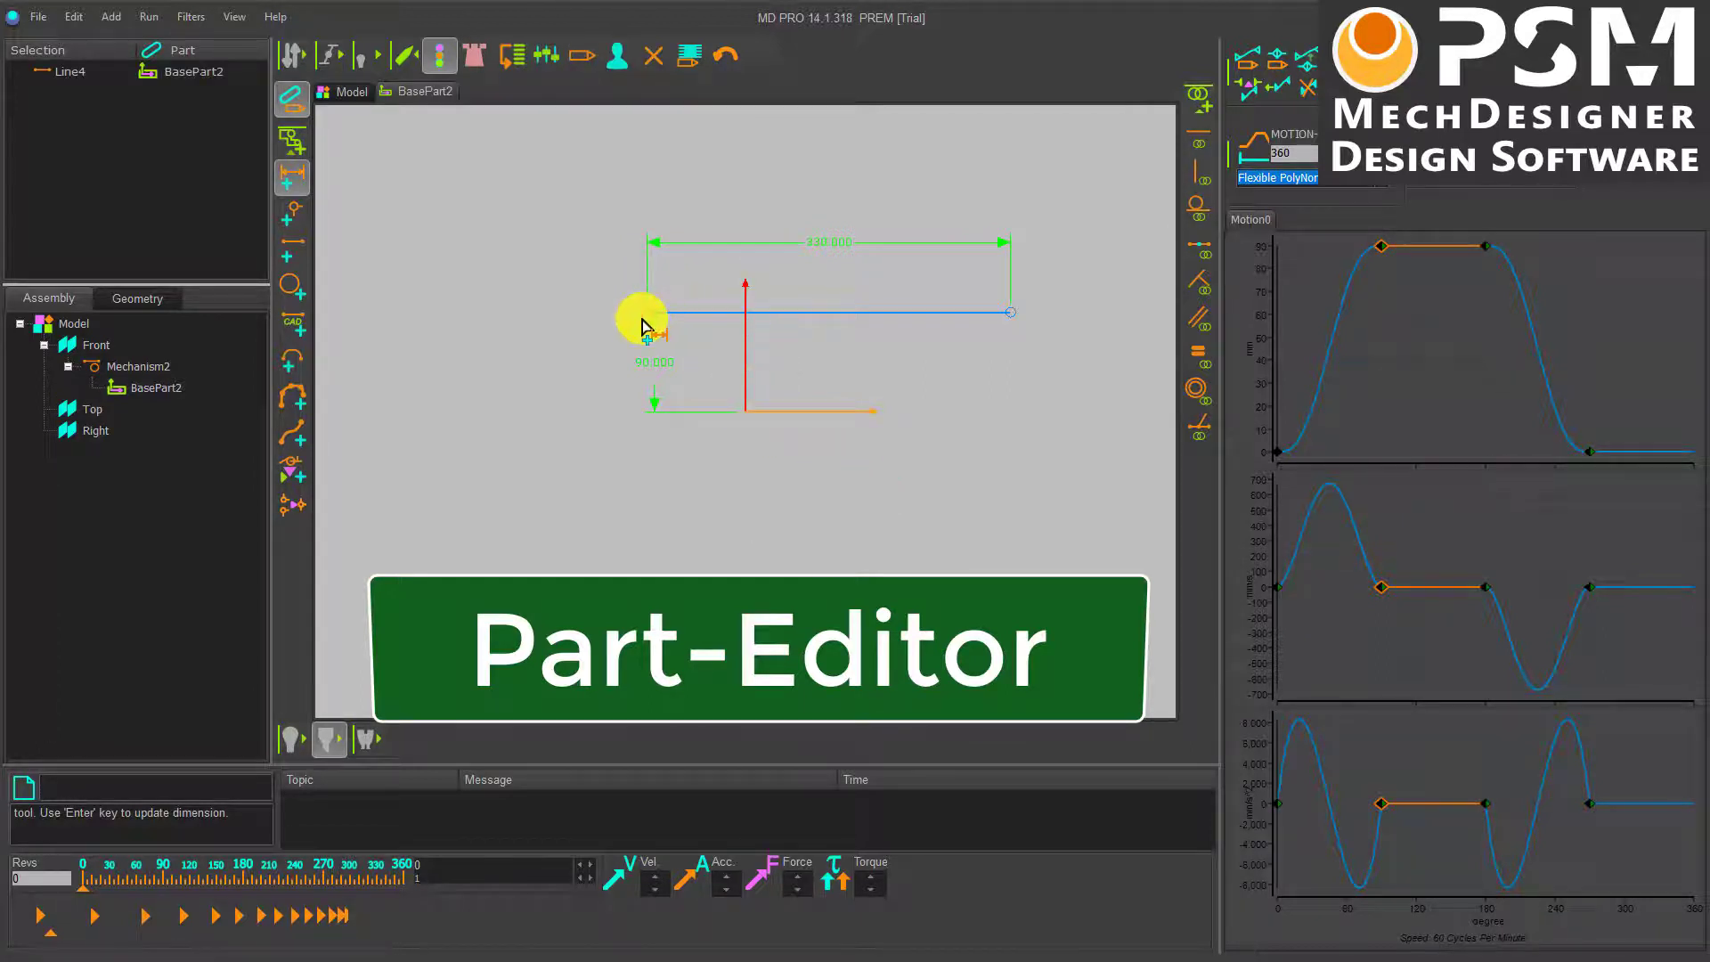
pyautogui.click(645, 317)
pyautogui.click(603, 457)
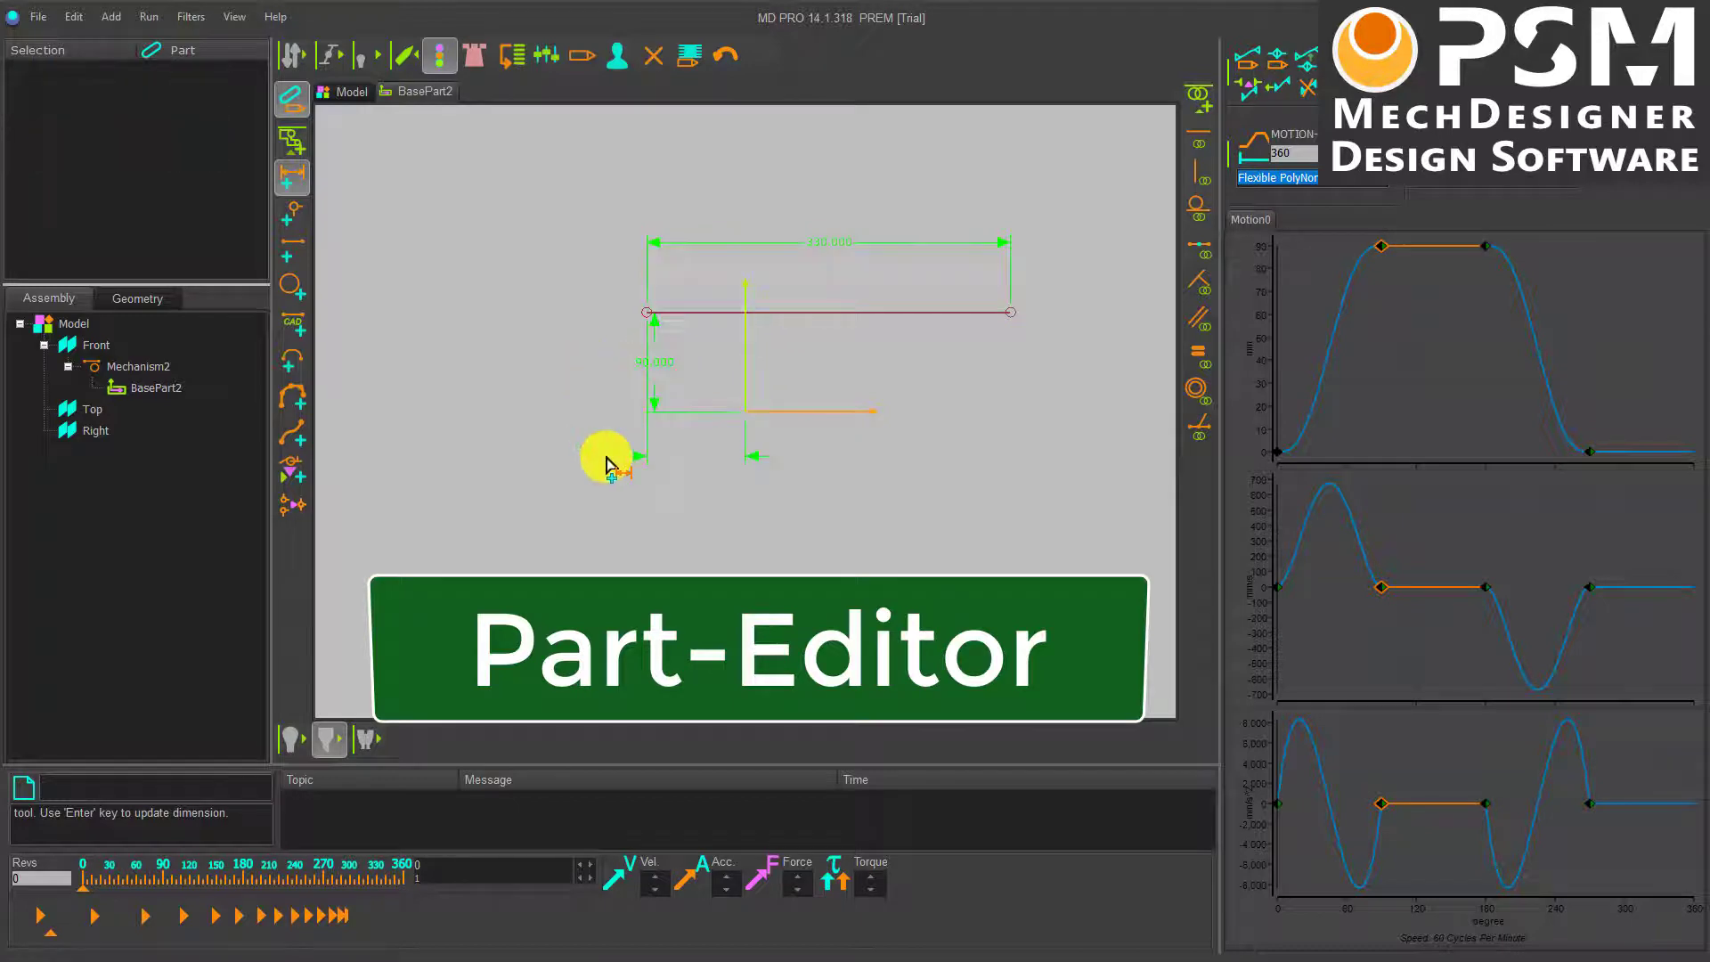
pyautogui.doubleClick(829, 505)
pyautogui.write('90')
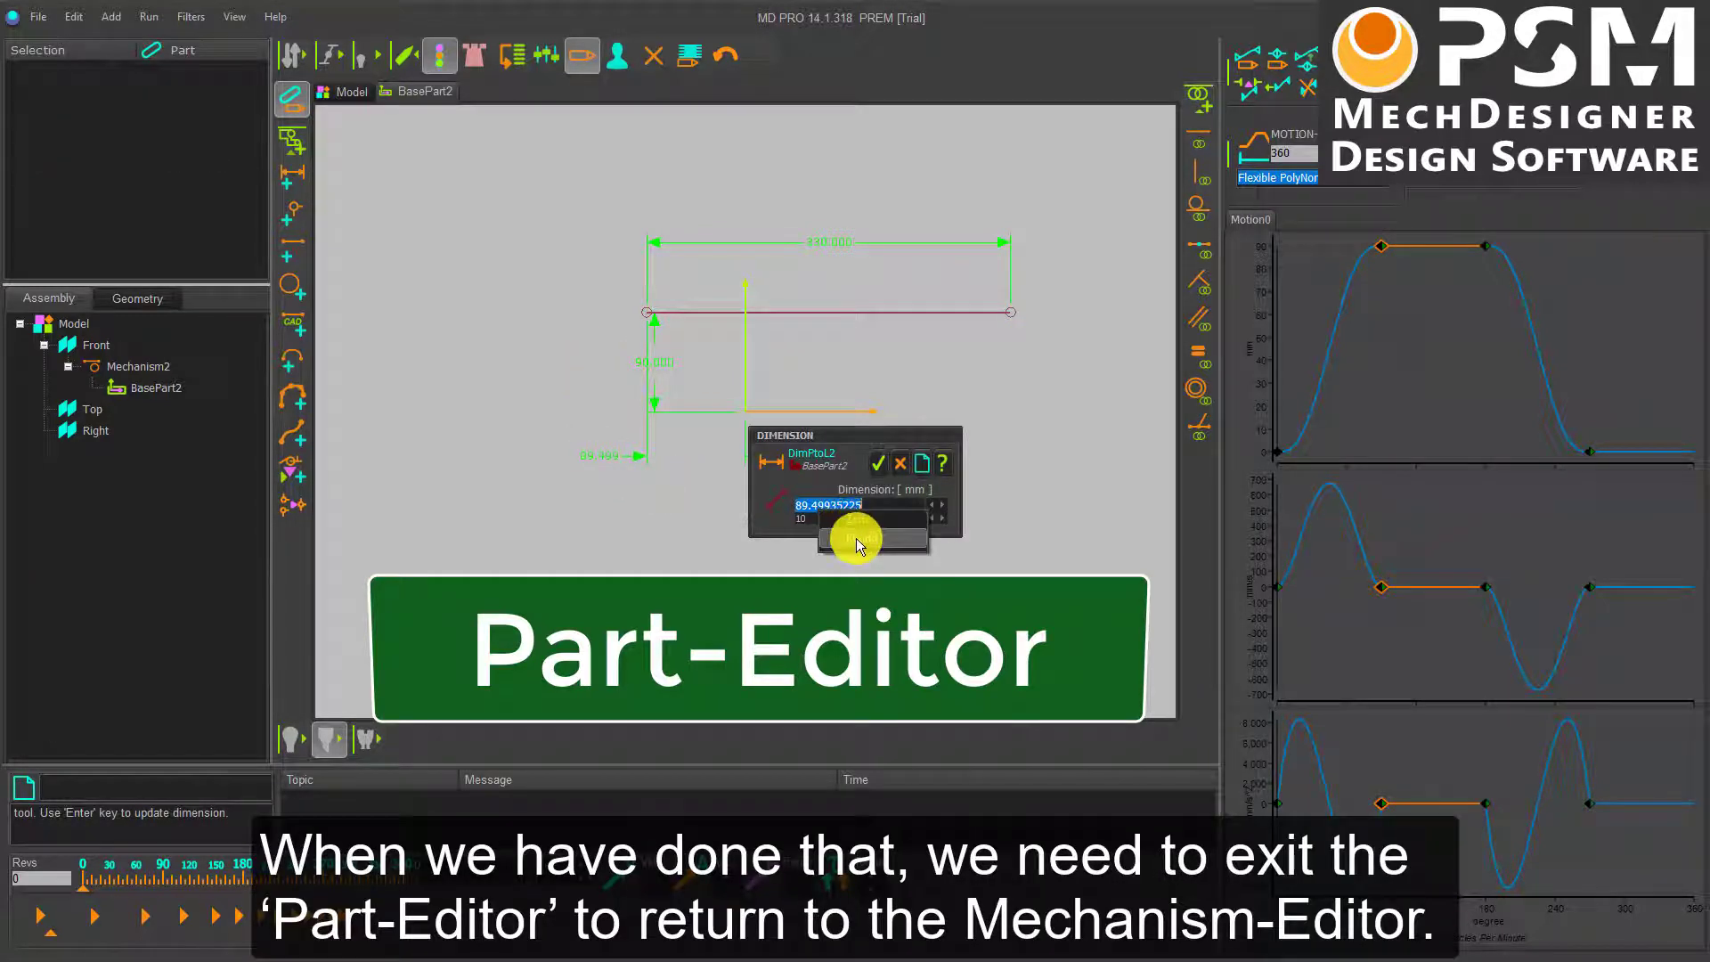
pyautogui.press('Return')
pyautogui.click(878, 465)
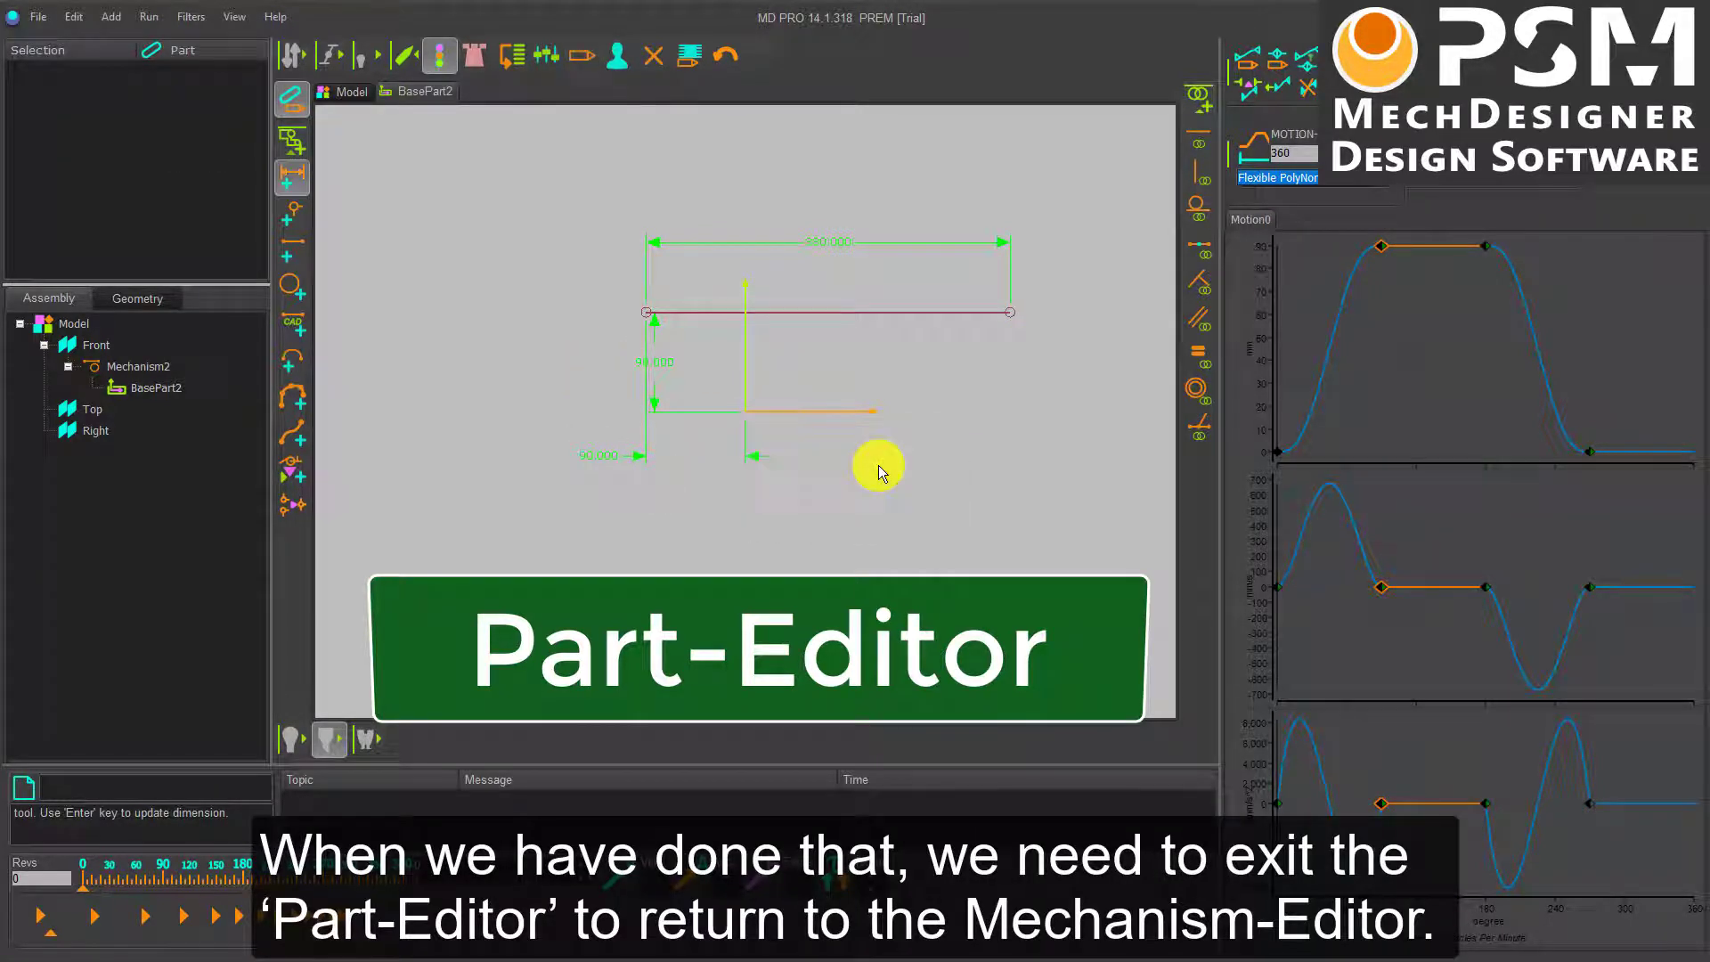
pyautogui.click(296, 189)
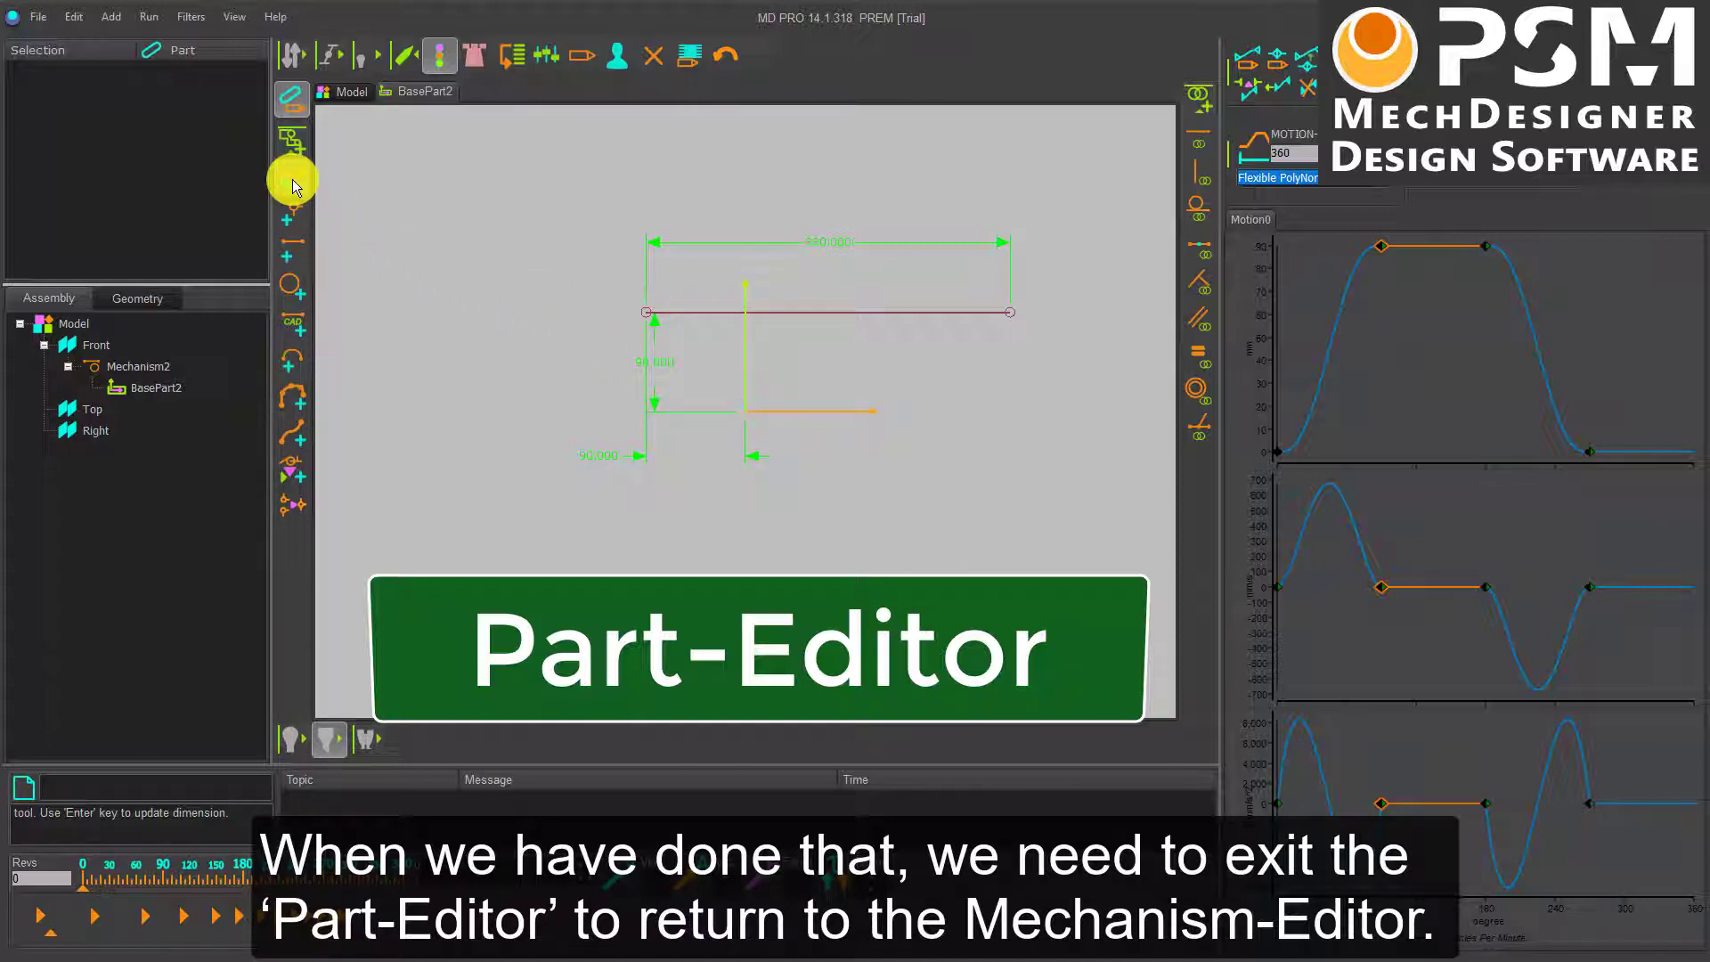
pyautogui.click(307, 107)
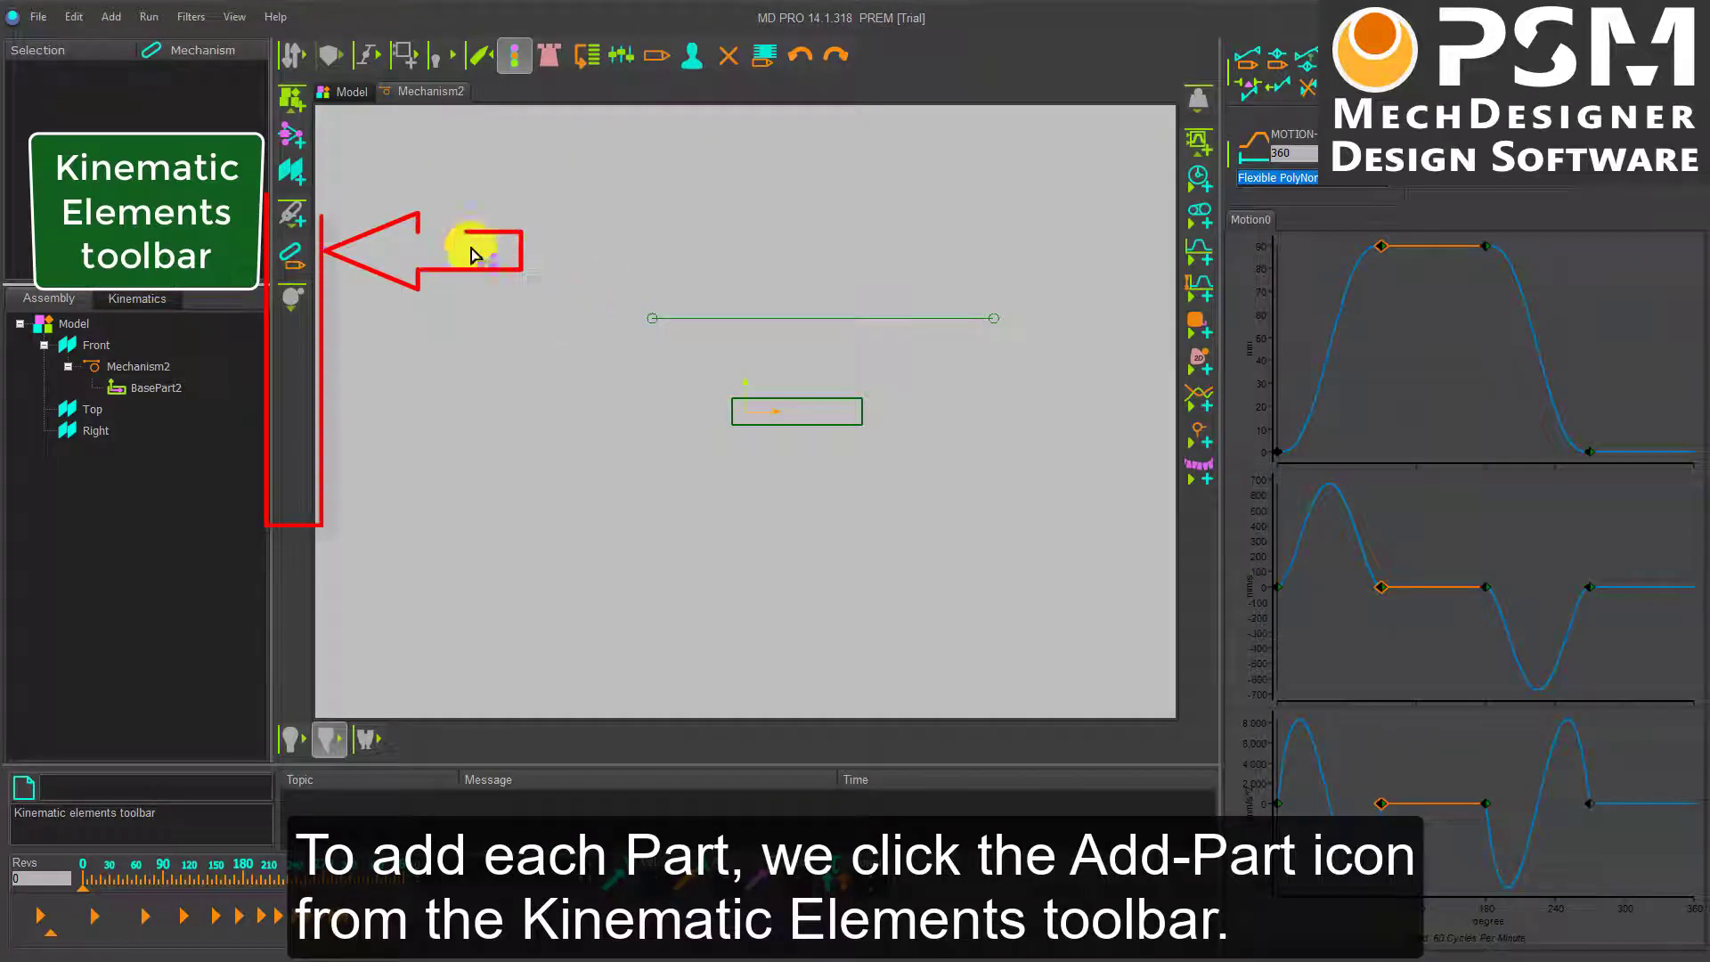
# Step: Add a slanted crank part above the base line's left end and a nearly horizontal slider part near its right end
pyautogui.click(297, 218)
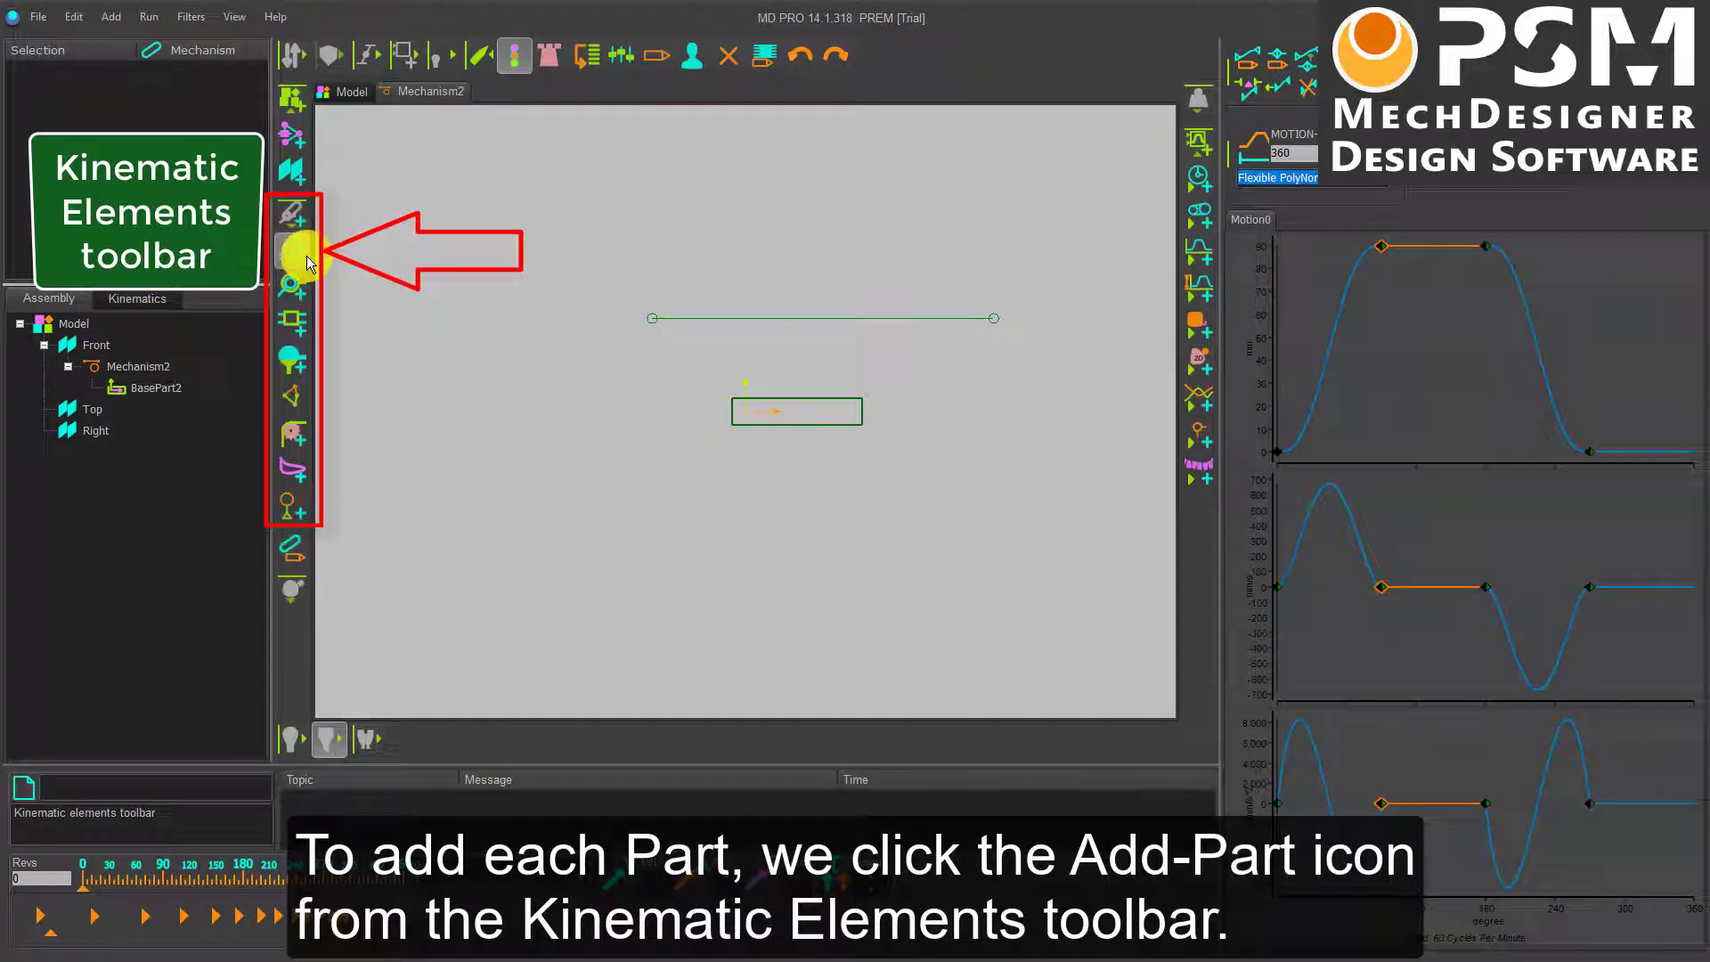
pyautogui.click(296, 250)
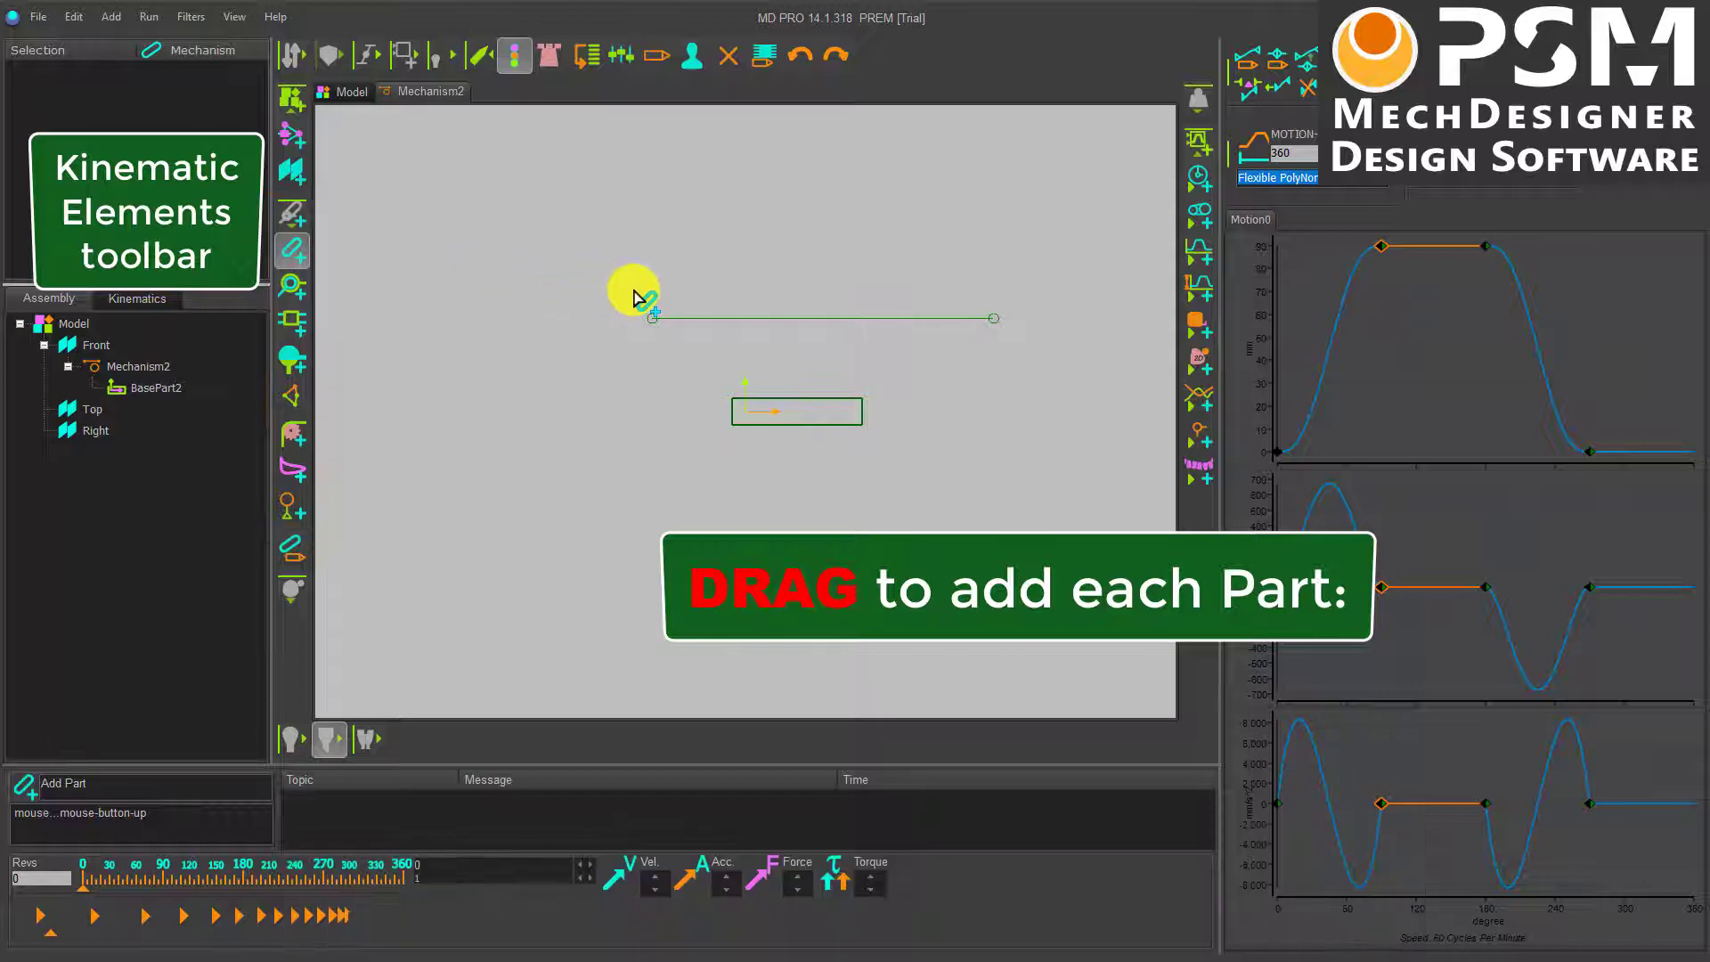
pyautogui.moveTo(634, 290); pyautogui.dragTo(714, 188)
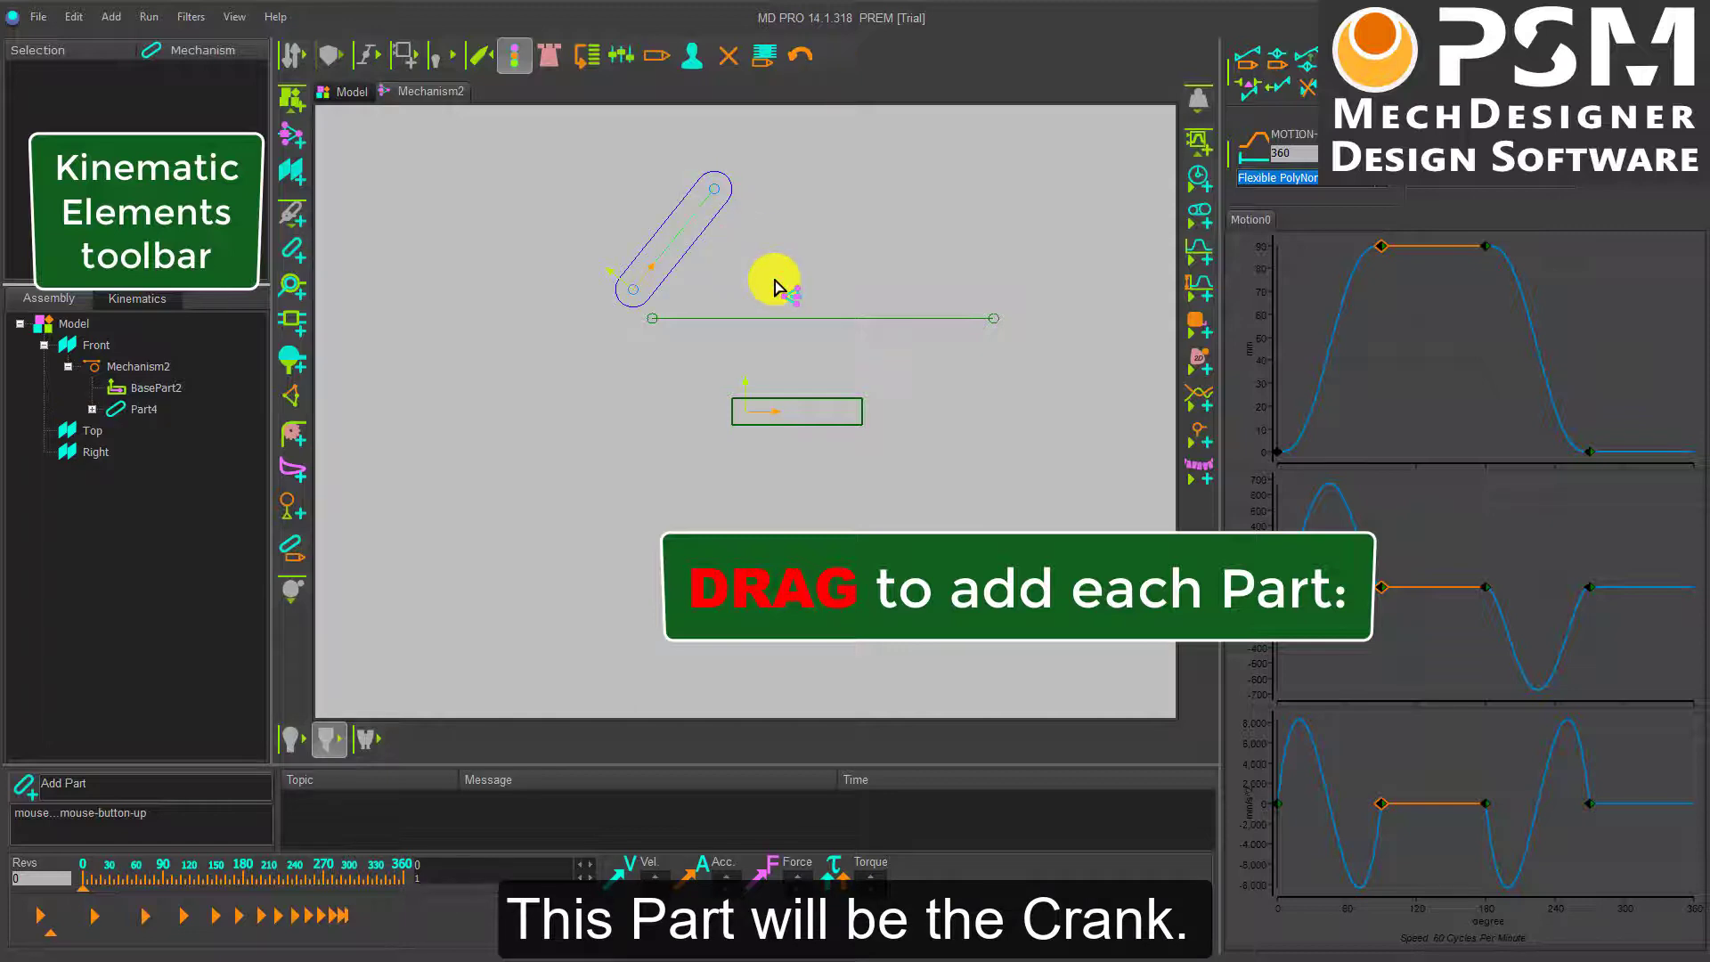
pyautogui.click(305, 259)
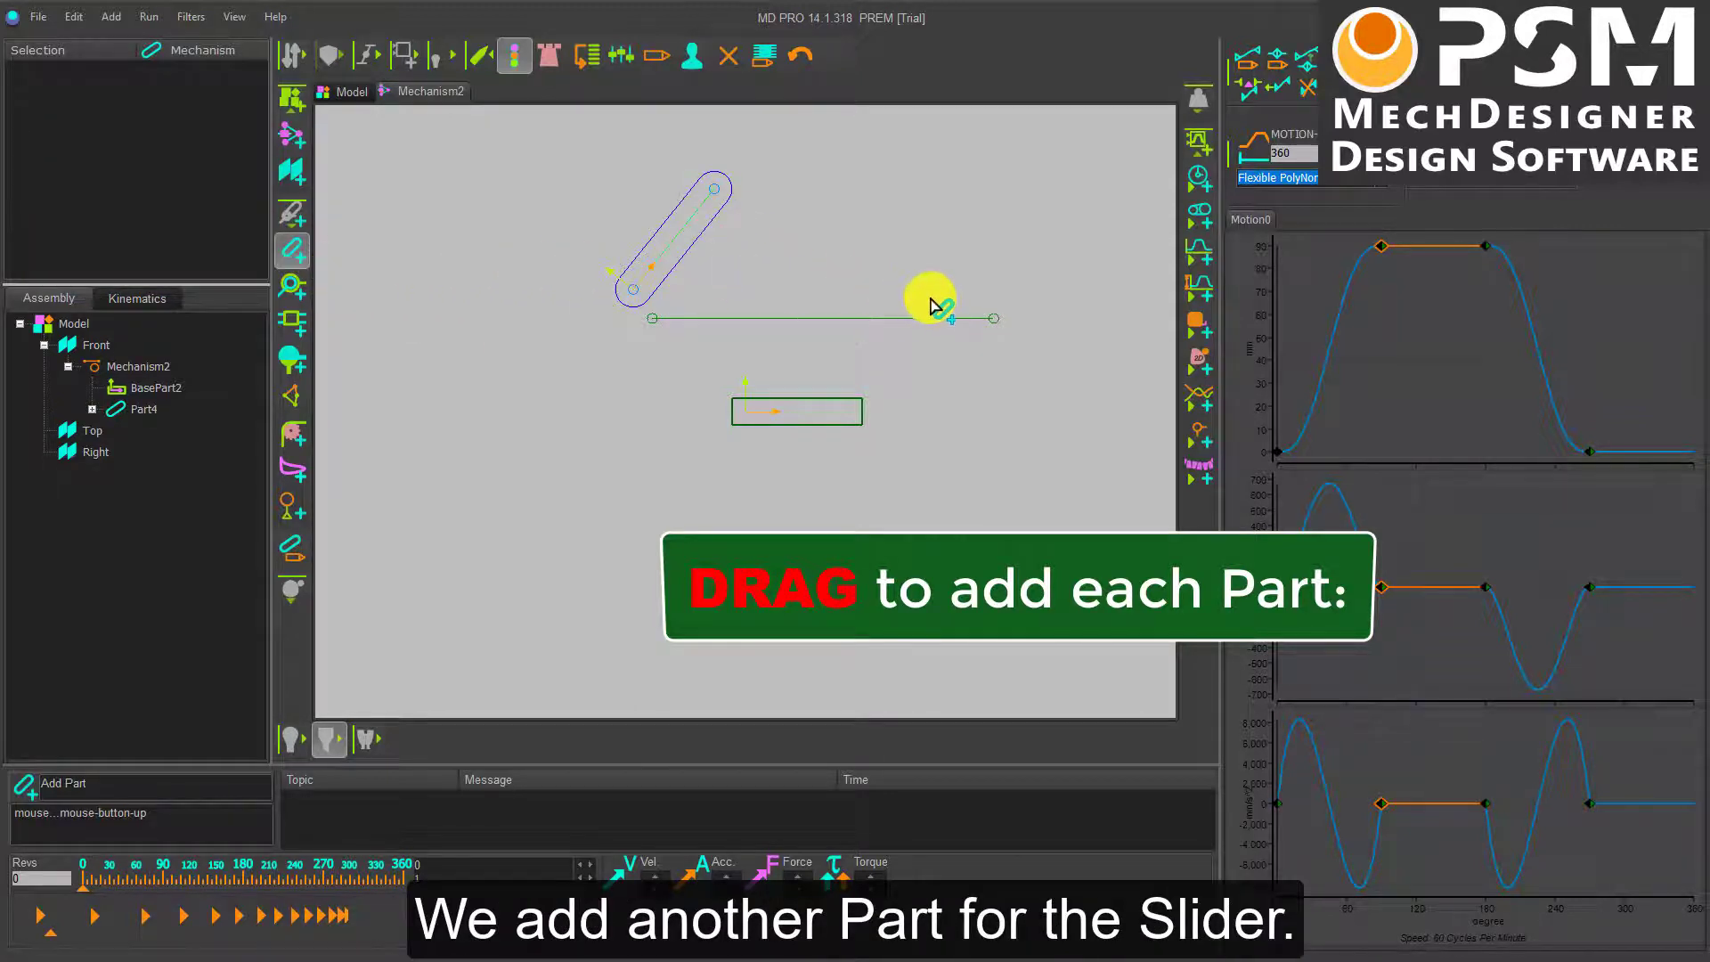
pyautogui.moveTo(935, 305); pyautogui.dragTo(1158, 292)
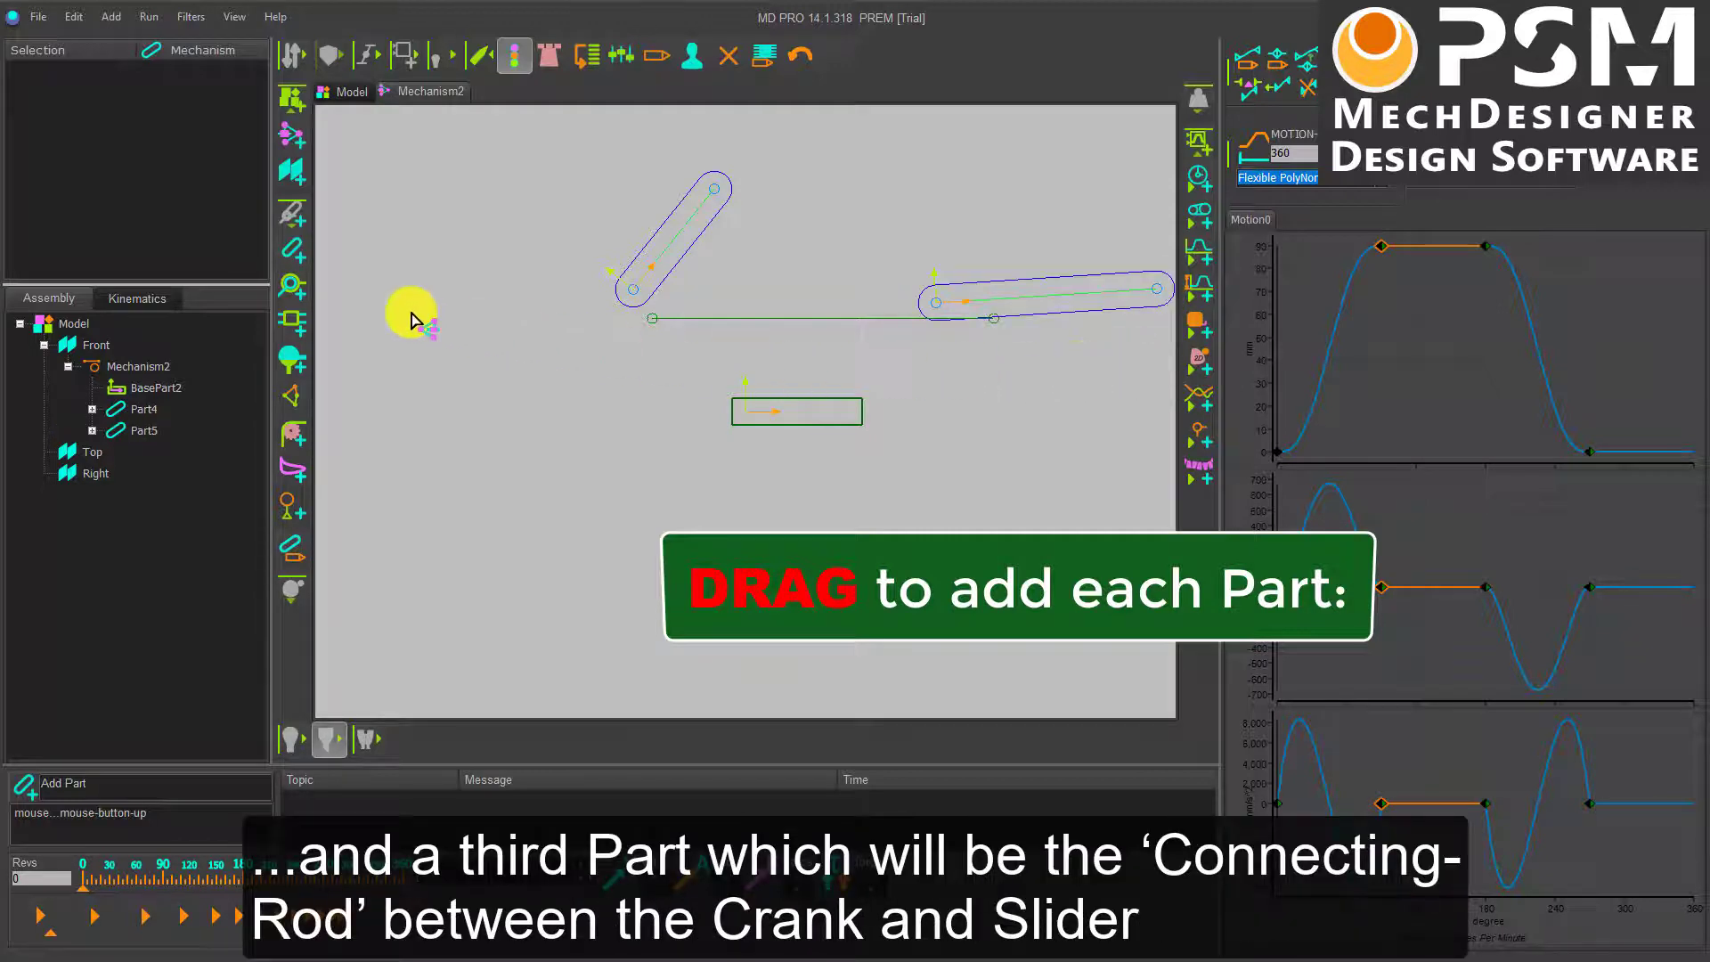
# Step: Add a third part as the connecting rod, sloping from near the crank's upper end down to the slider
pyautogui.click(305, 260)
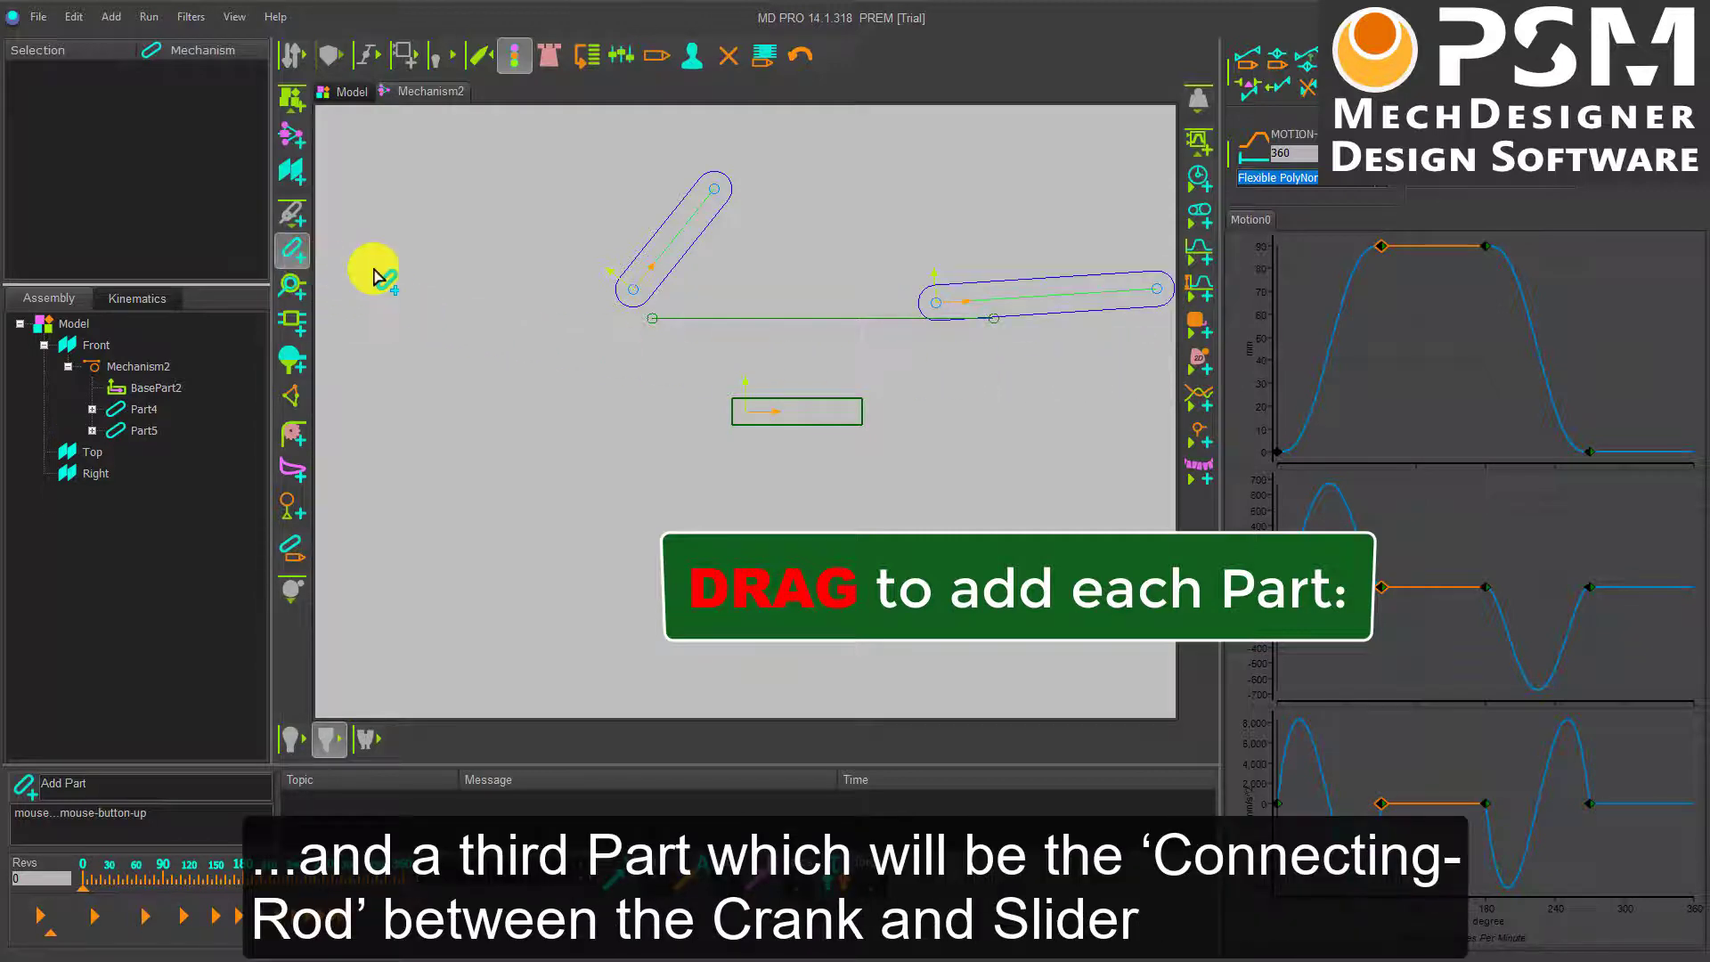
pyautogui.moveTo(748, 171); pyautogui.dragTo(900, 298)
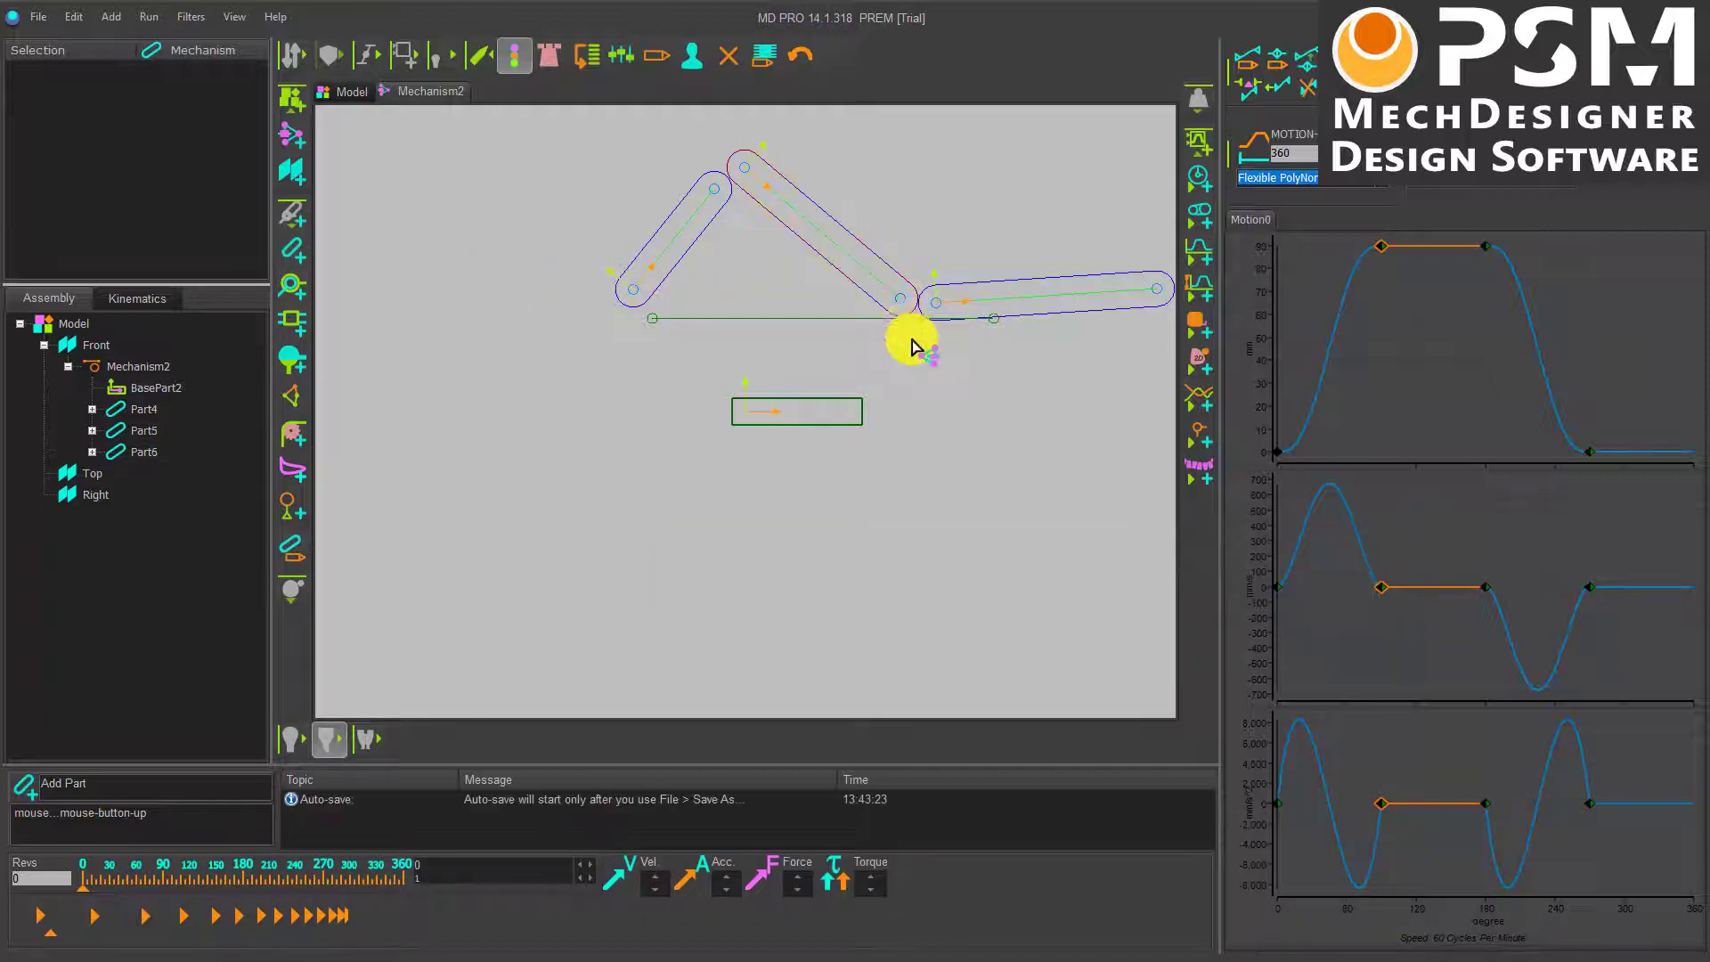
pyautogui.press('Escape')
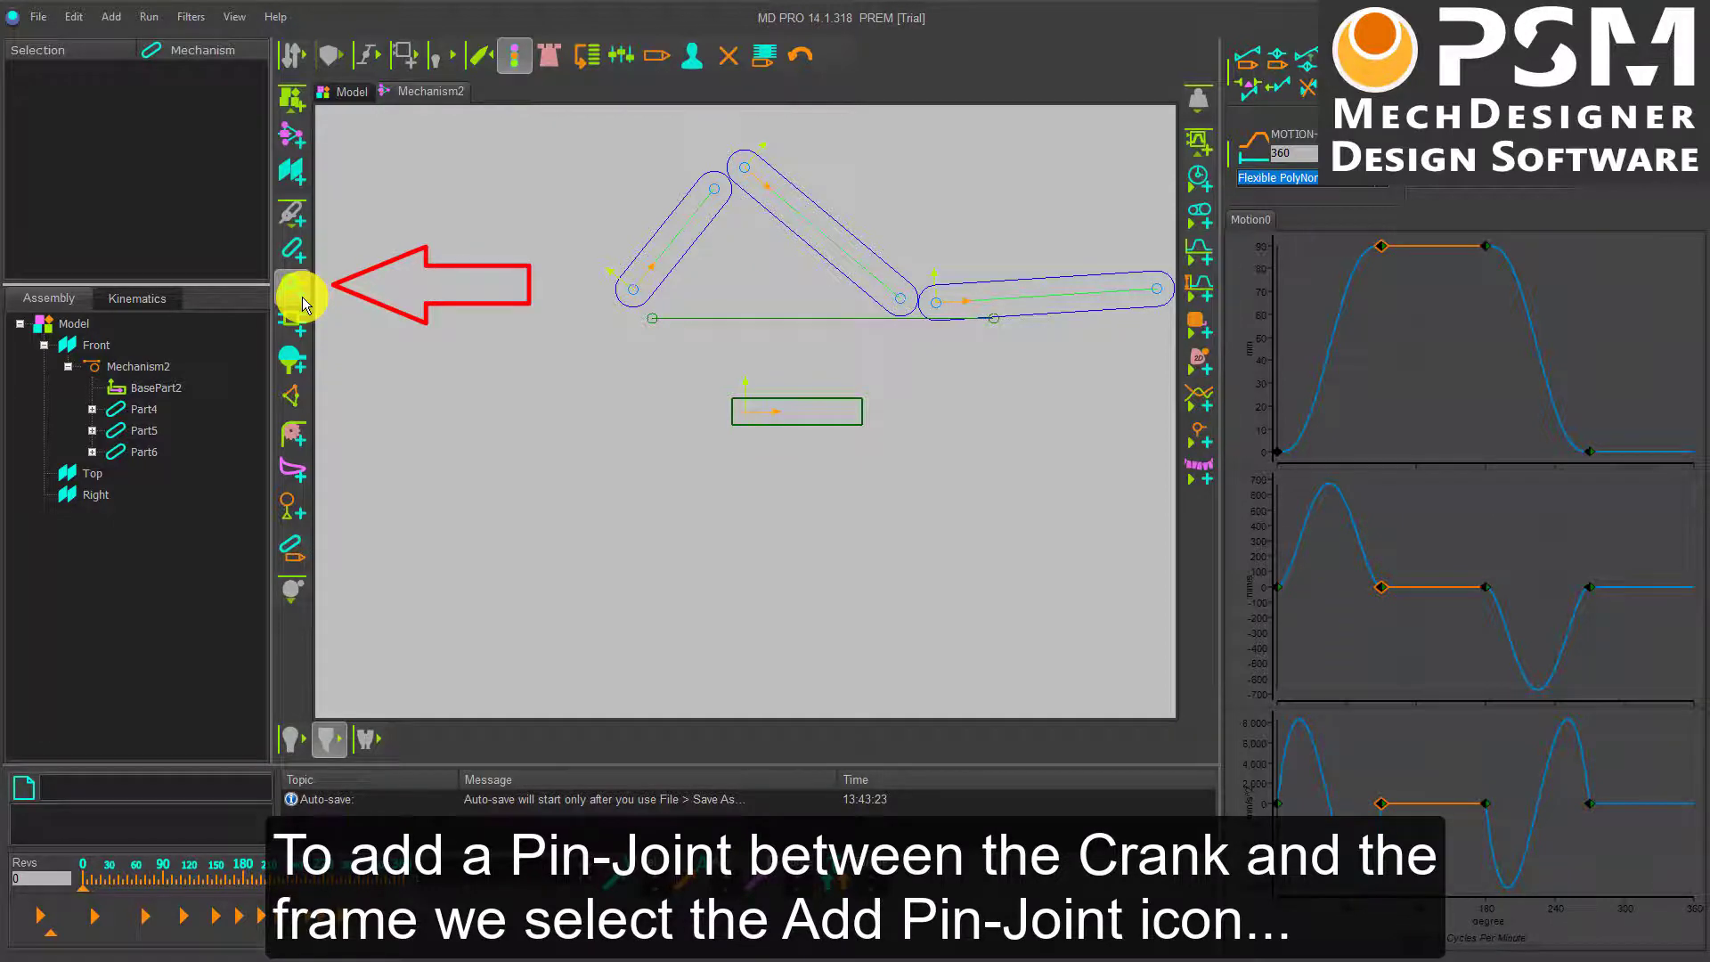
# Step: Add a pin joint between the crank's origin point and the left end point of the base part's line
pyautogui.click(302, 296)
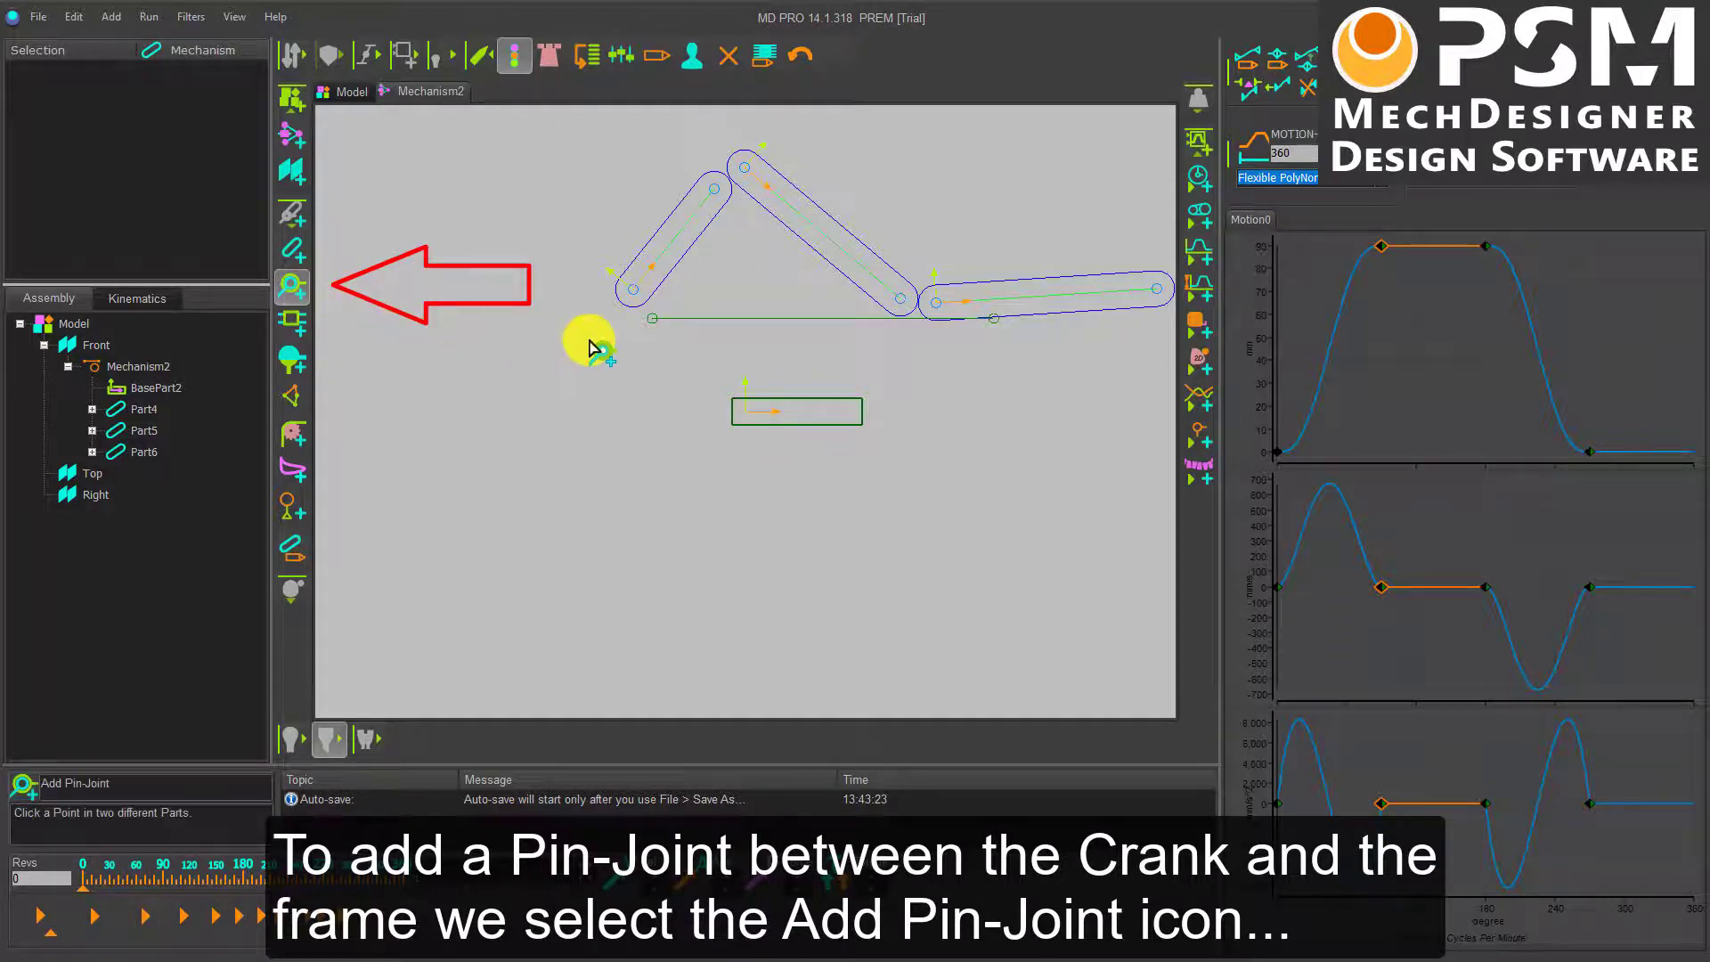
pyautogui.click(632, 290)
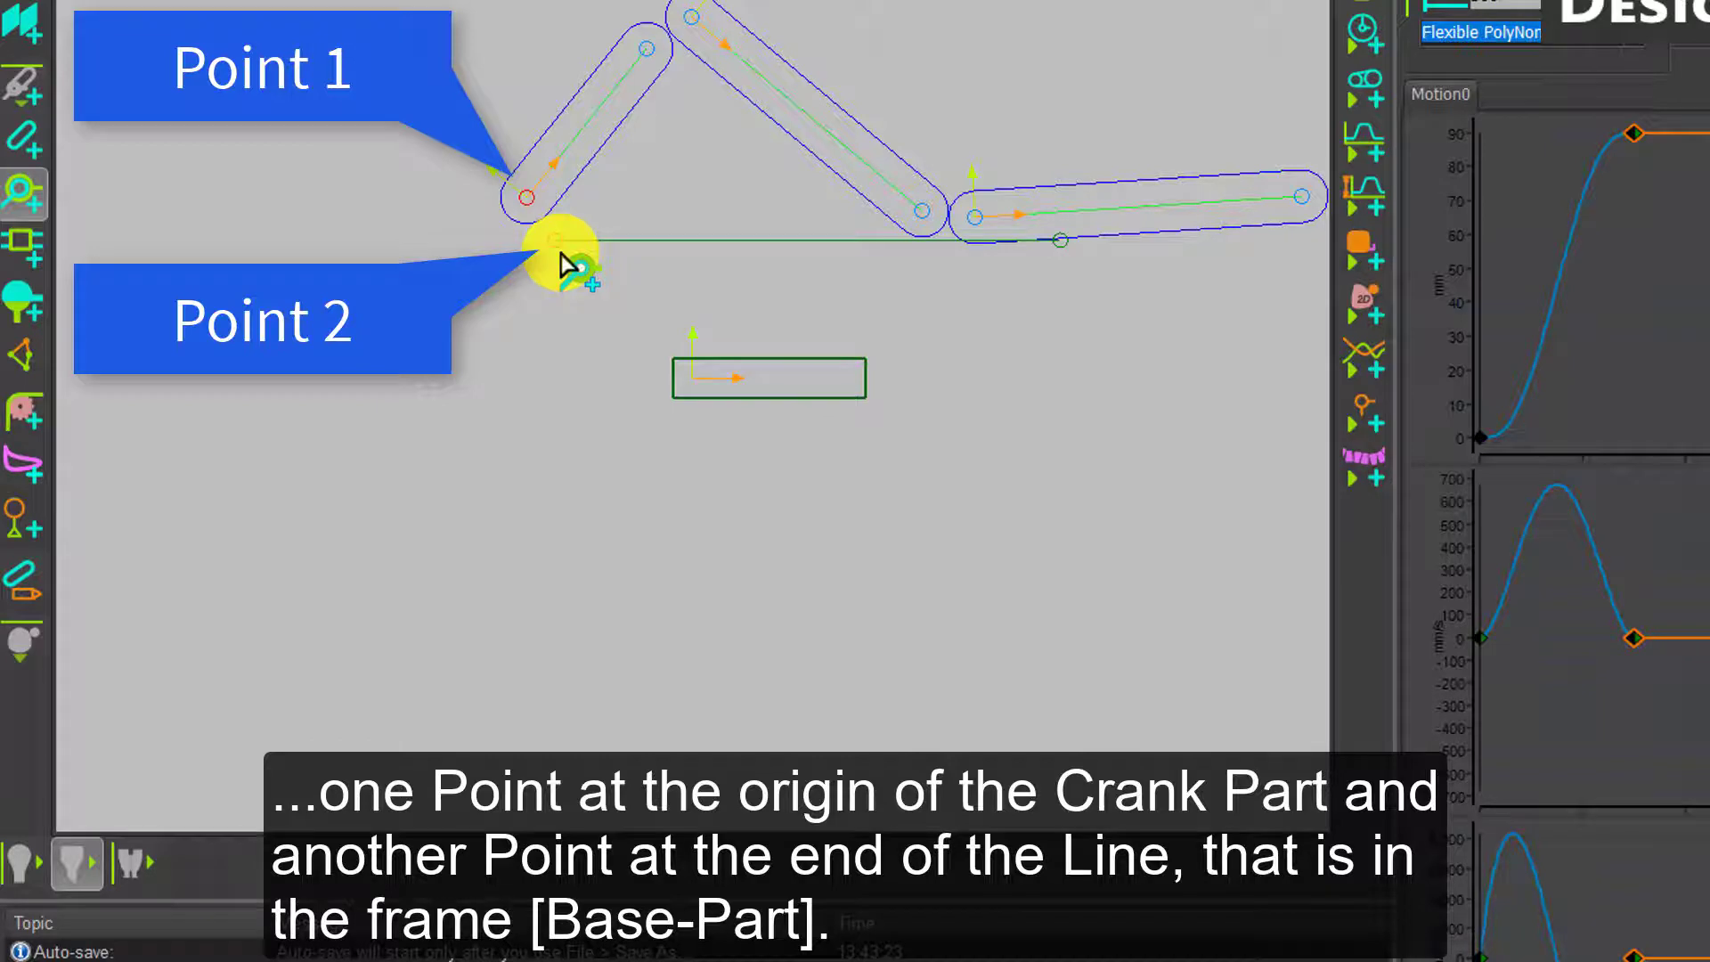
pyautogui.click(560, 254)
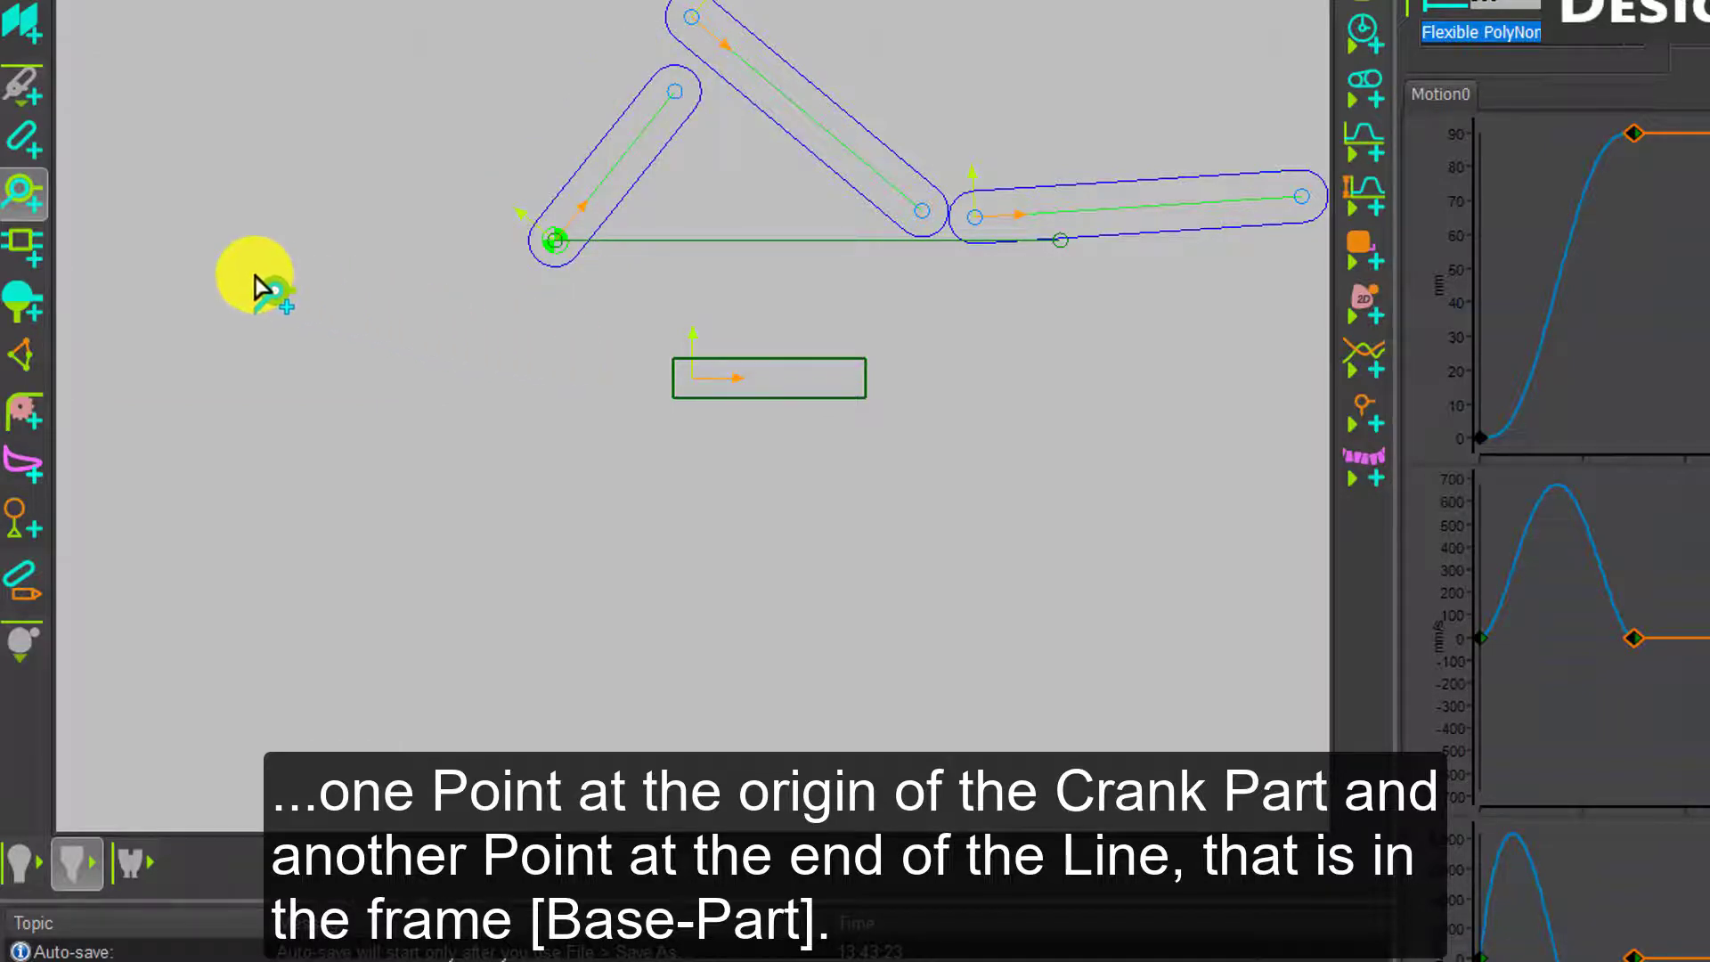
# Step: Add a slide joint between the slider part's centre line and the horizontal line in the base part
pyautogui.click(45, 258)
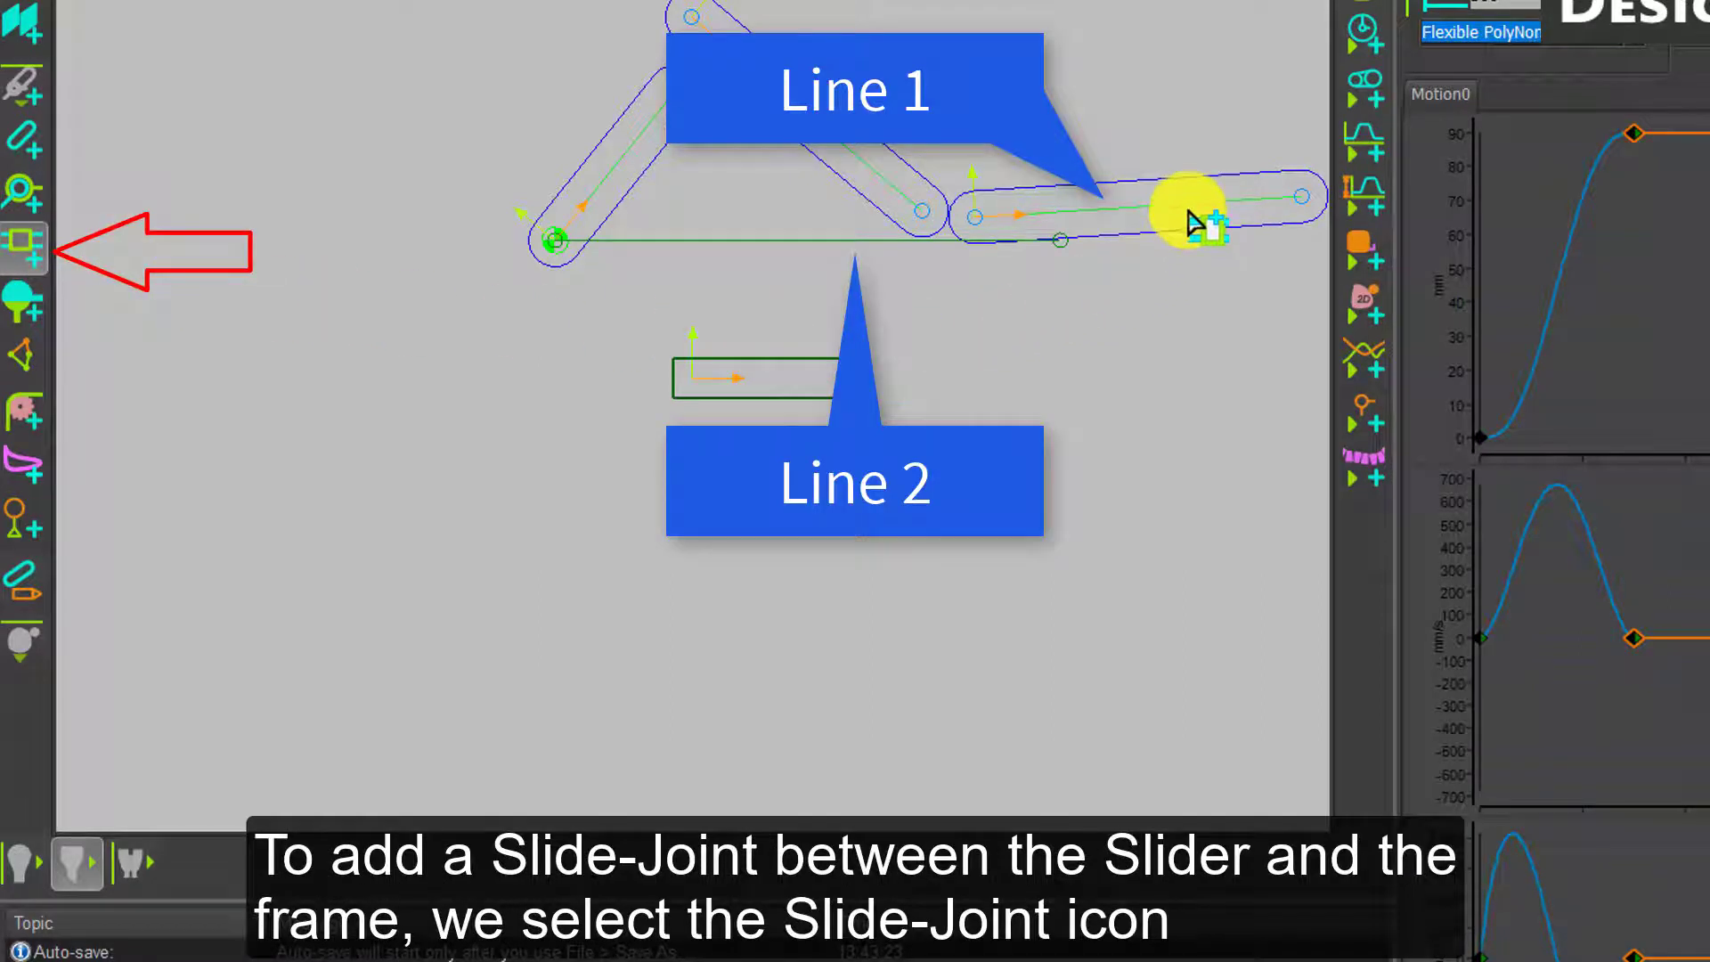
pyautogui.click(1187, 217)
pyautogui.click(895, 241)
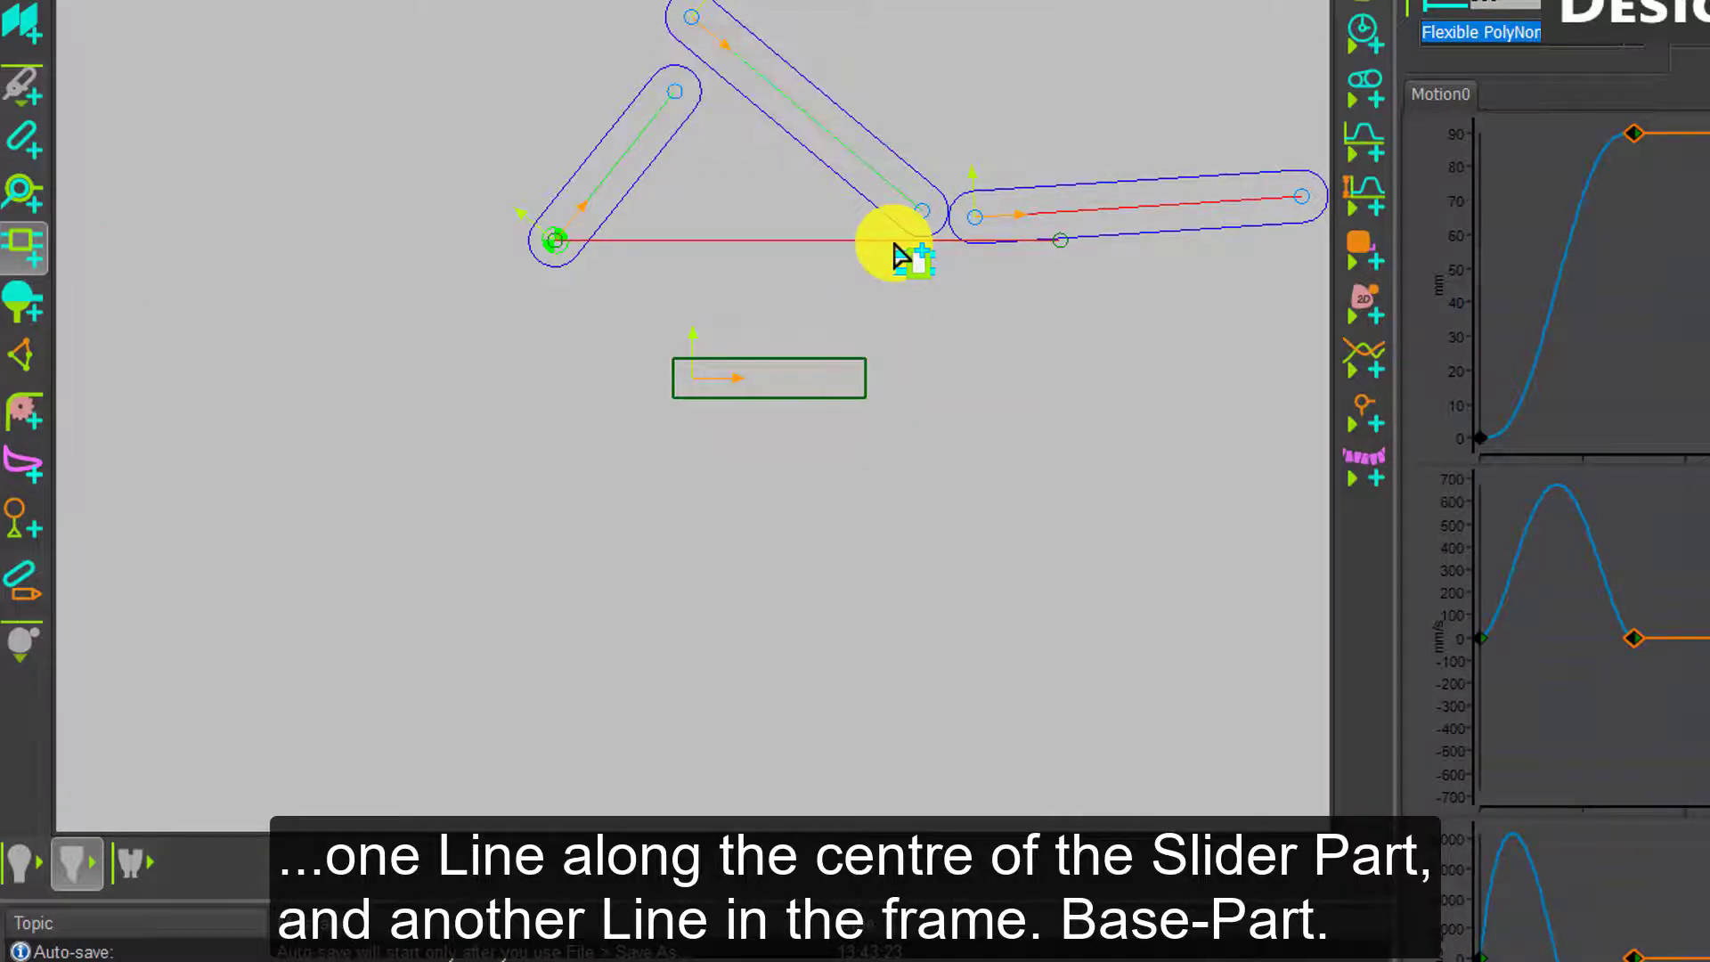
pyautogui.click(895, 242)
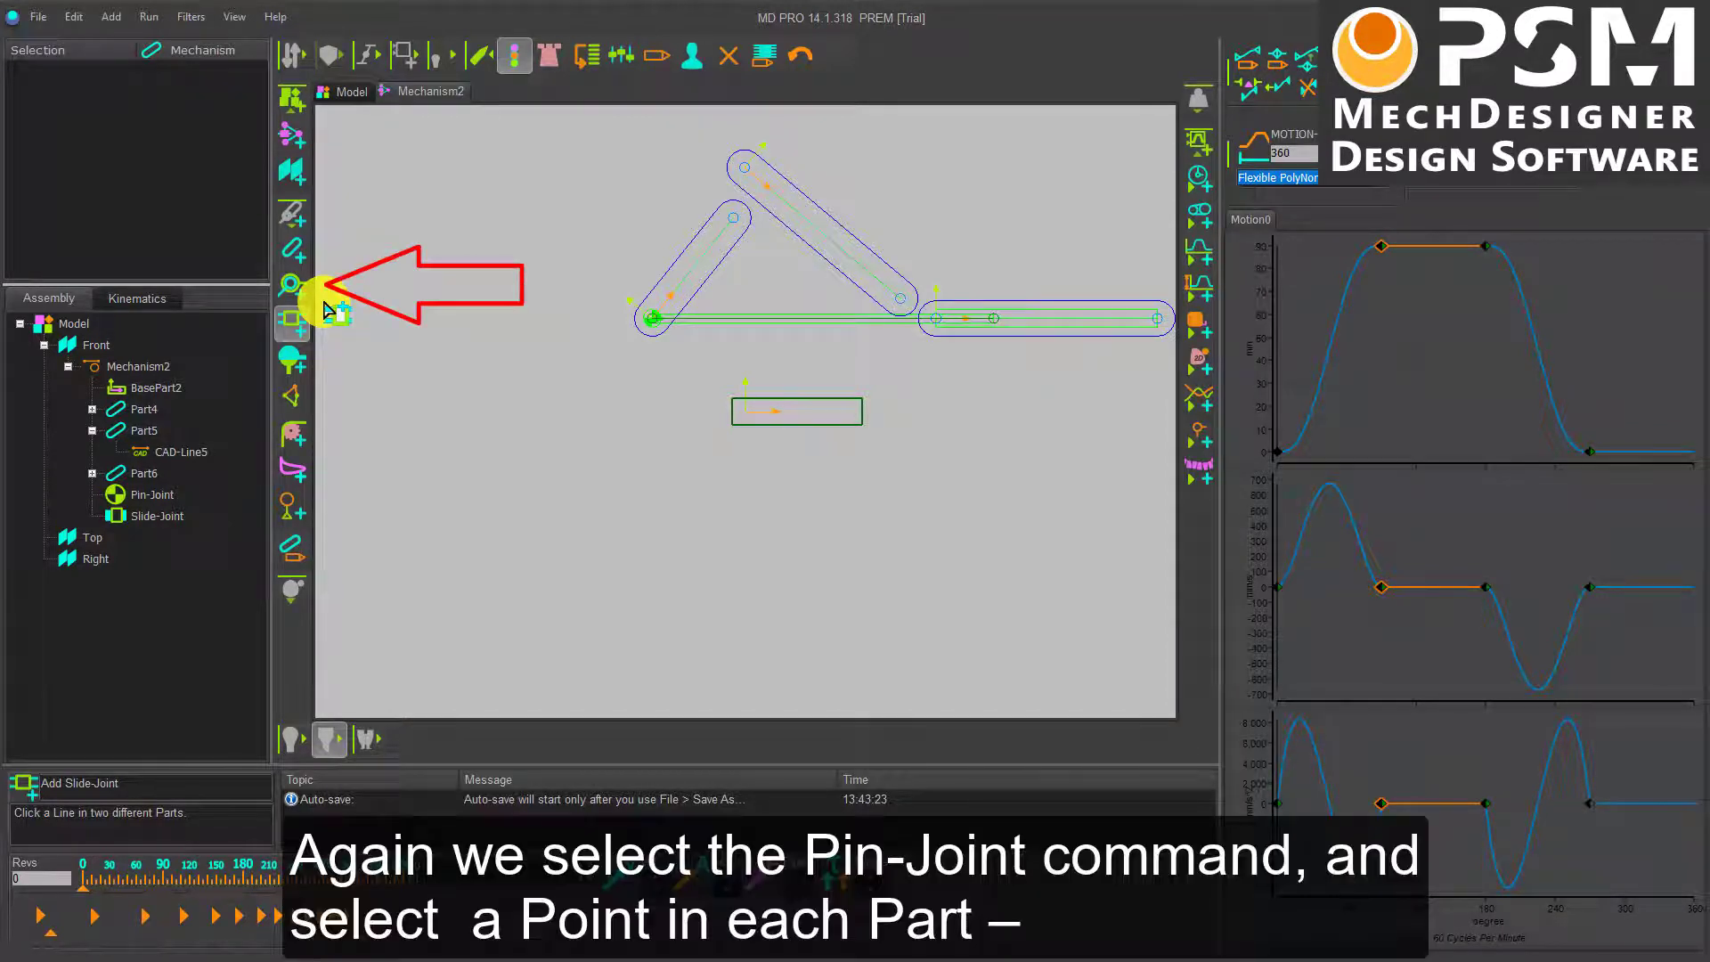
# Step: Add pin joints connecting the connecting rod's ends to the crank's upper point and the slider's near end point, and try moving the crank
pyautogui.click(299, 291)
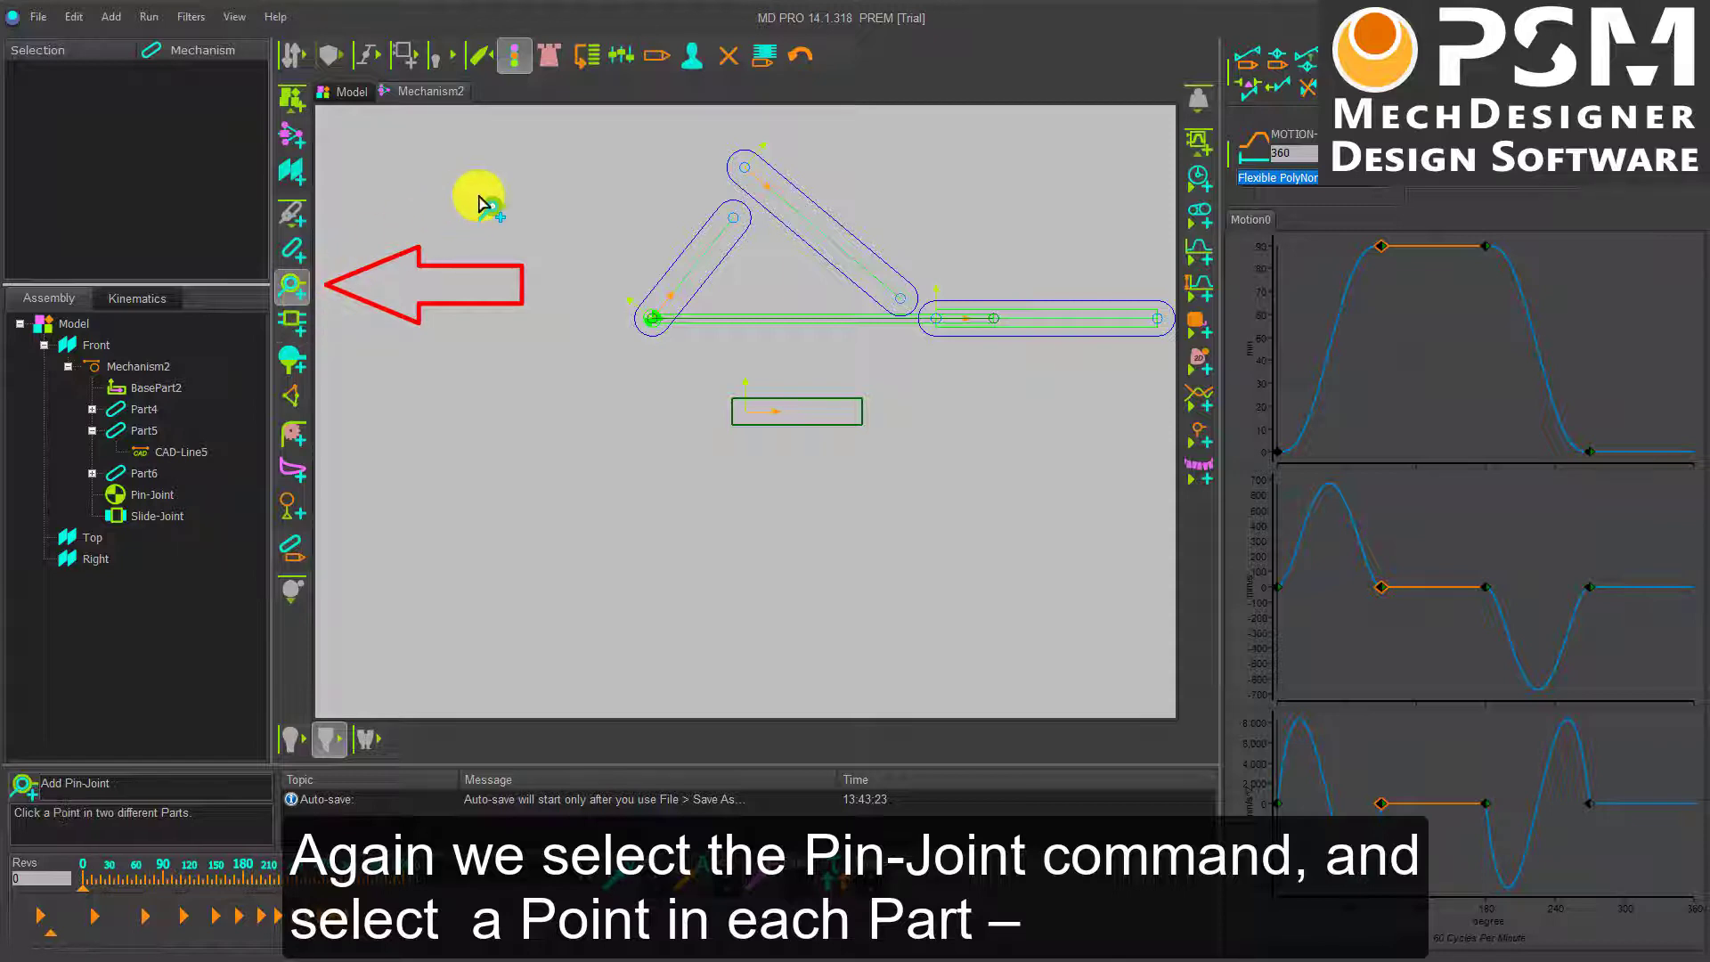
pyautogui.click(747, 212)
pyautogui.click(747, 184)
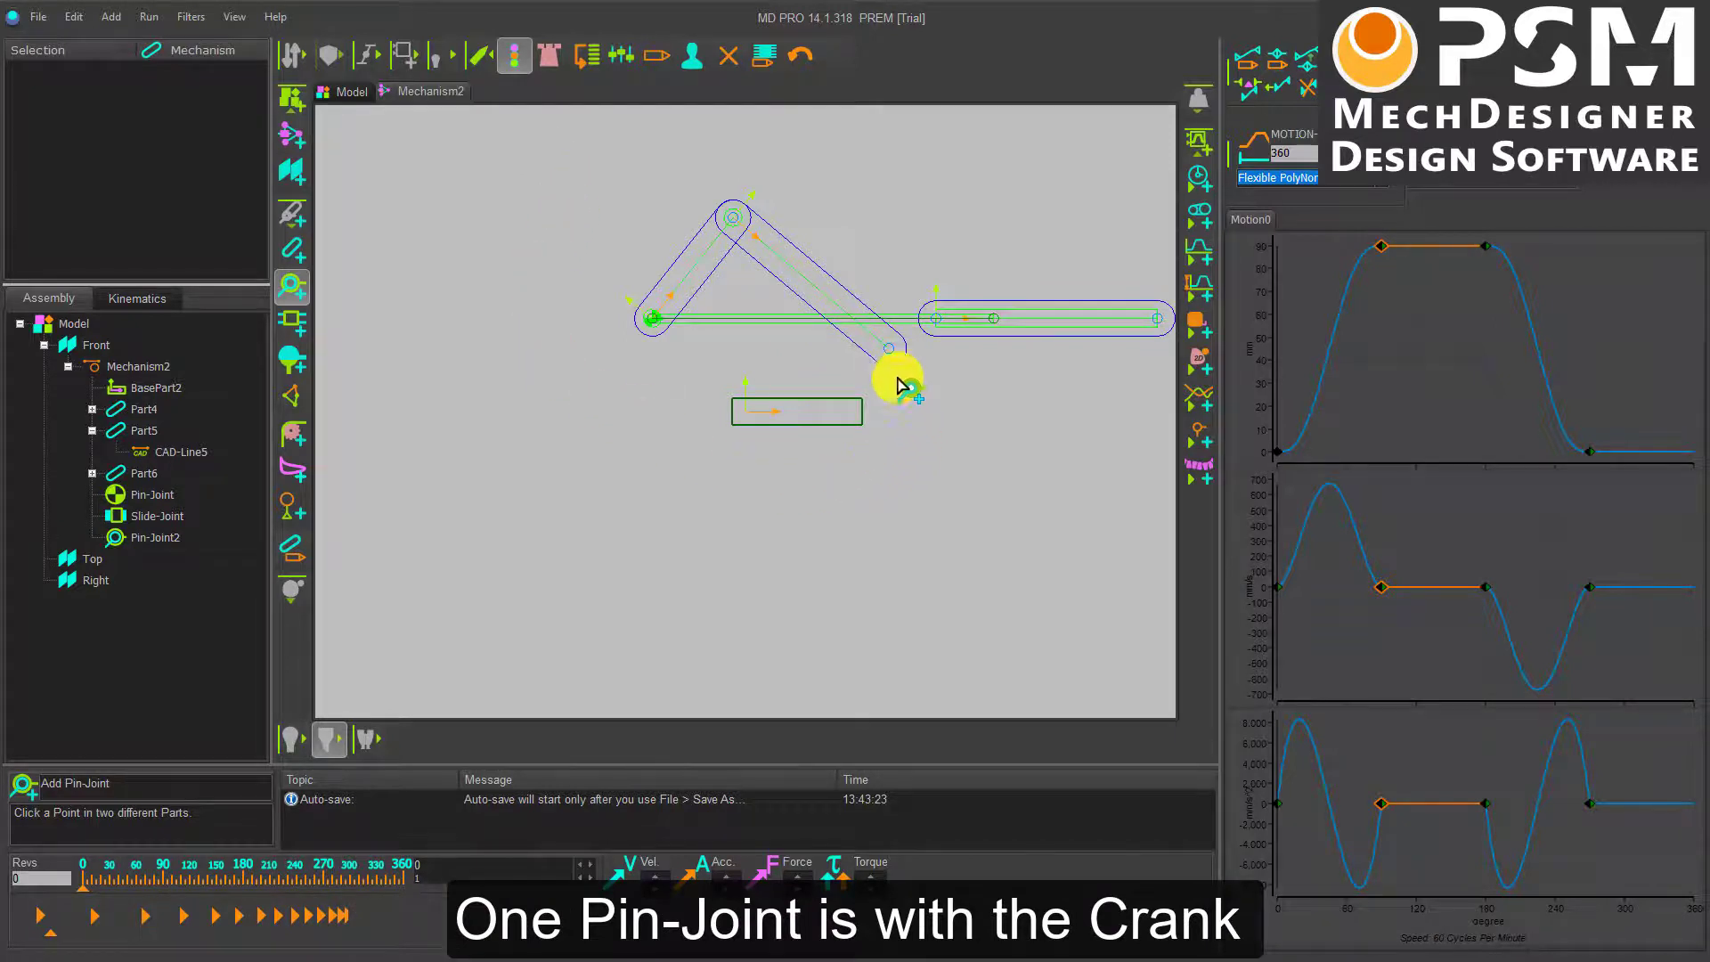
pyautogui.click(893, 363)
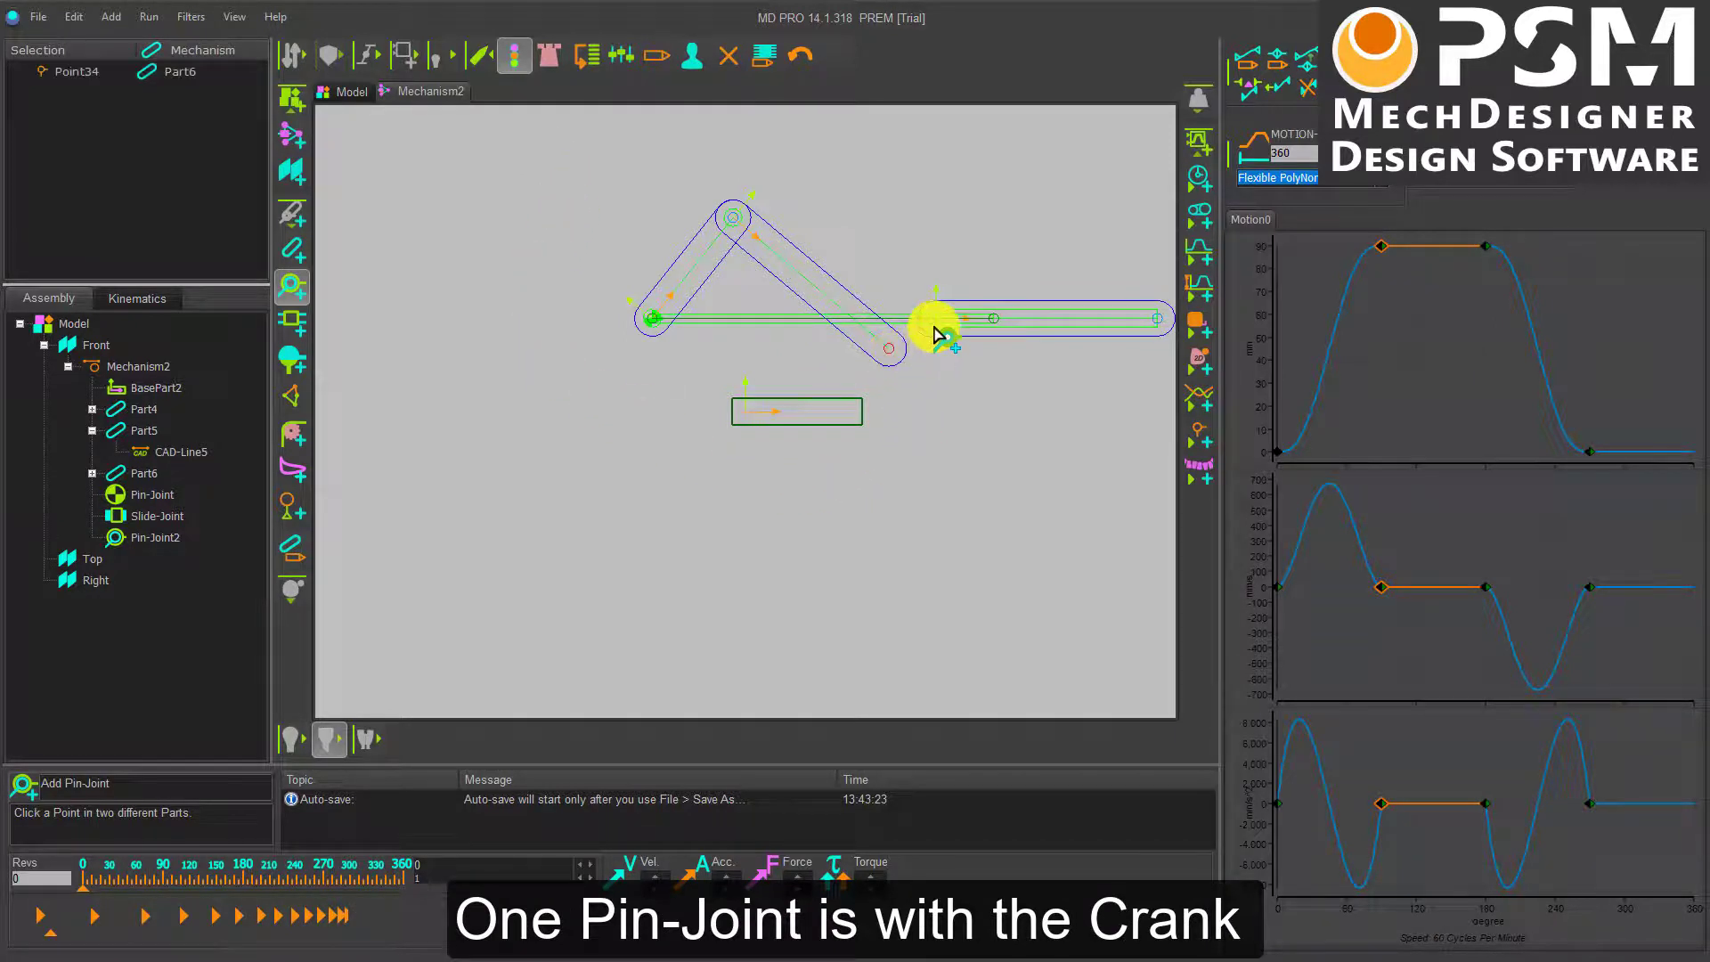
pyautogui.click(937, 328)
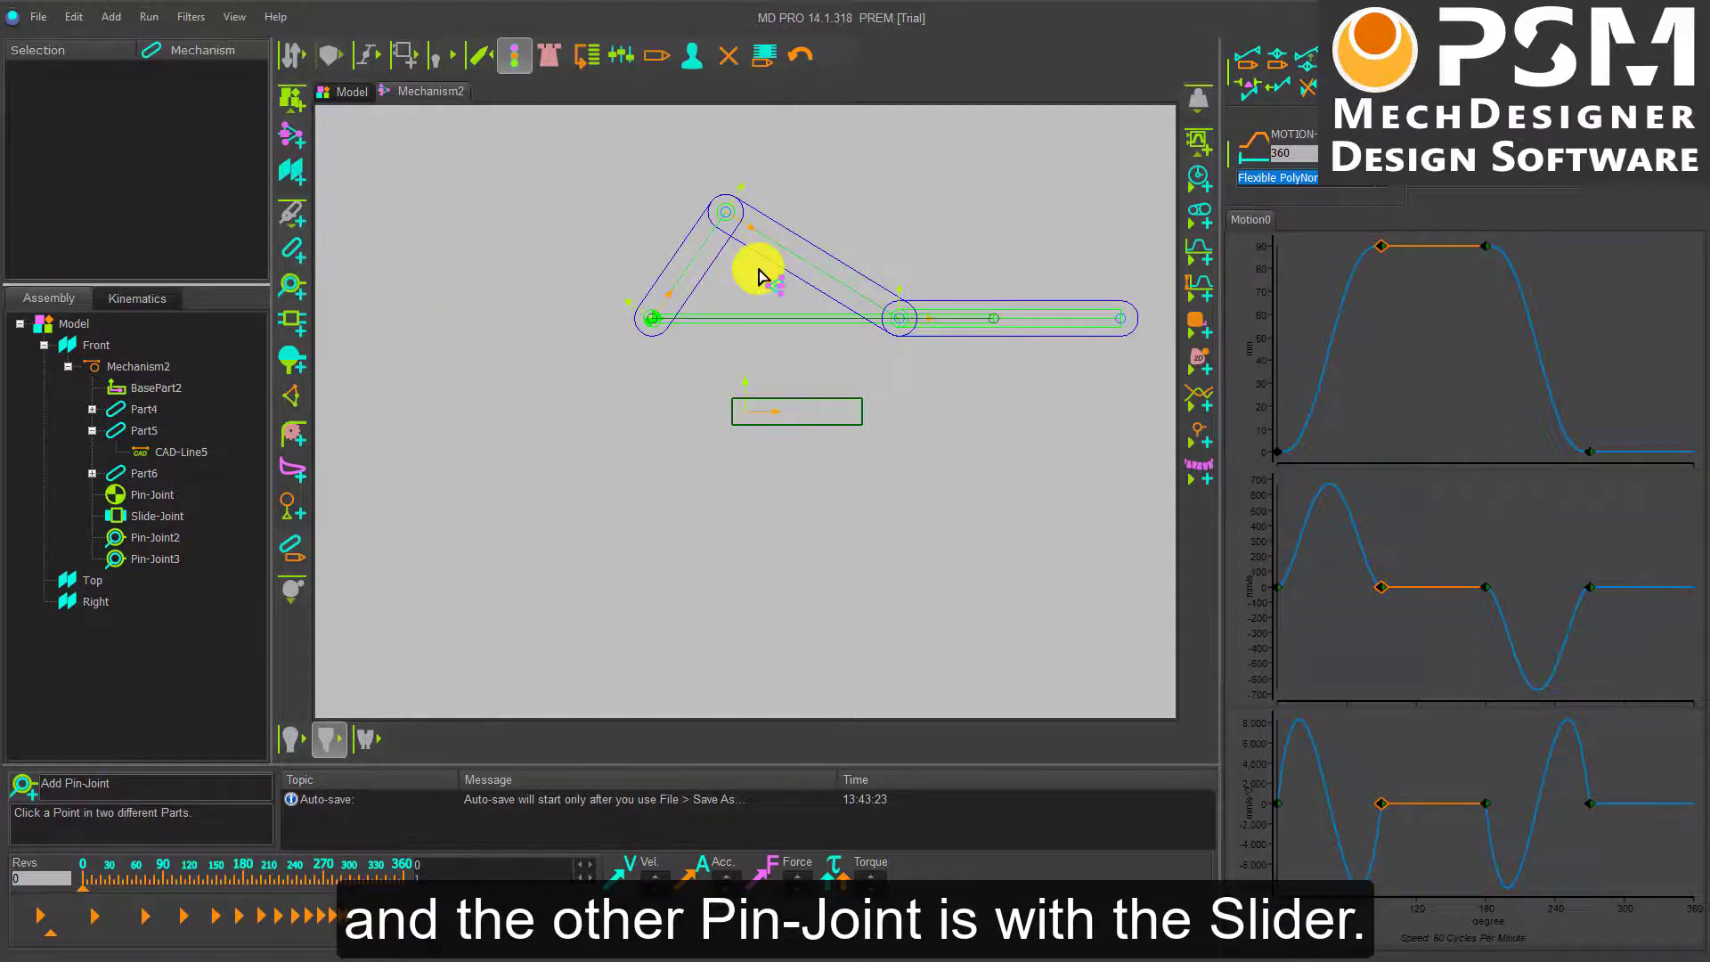
pyautogui.moveTo(727, 252)
pyautogui.mouseDown()
pyautogui.moveTo(695, 238)
pyautogui.moveTo(720, 259)
pyautogui.mouseUp()
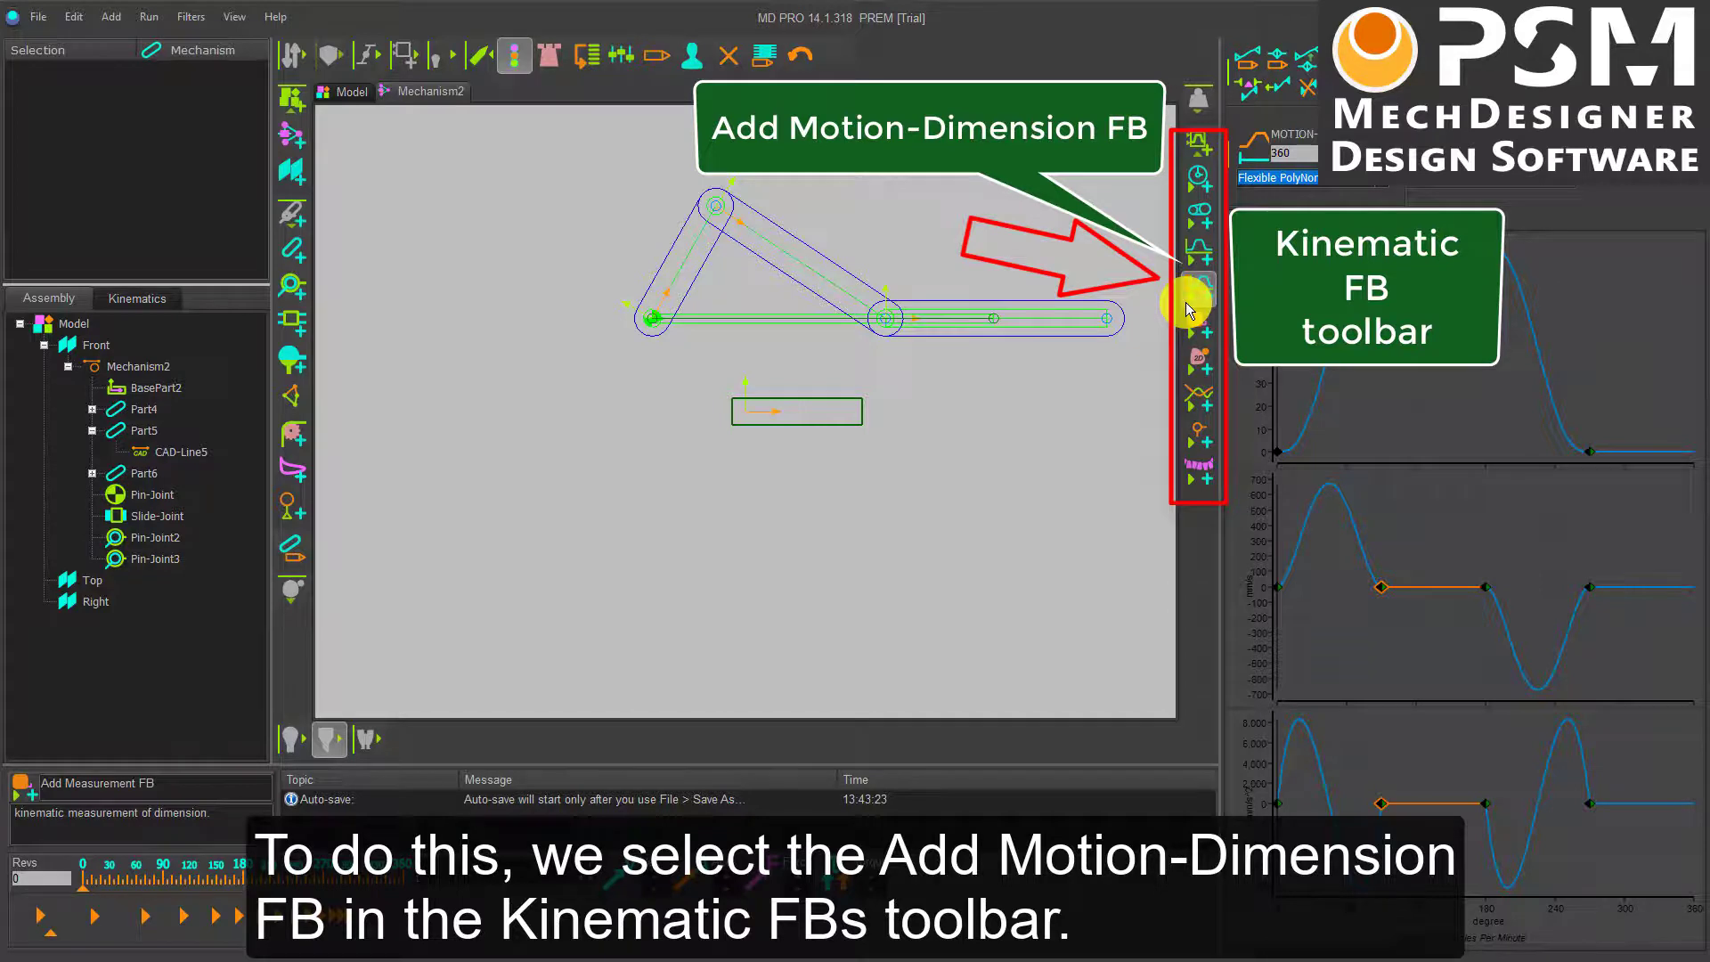
# Step: Add a Motion-Dimension FB at the base pin joint between the base line and the crank's centre line, and move its dimension arrows outward
pyautogui.click(1186, 300)
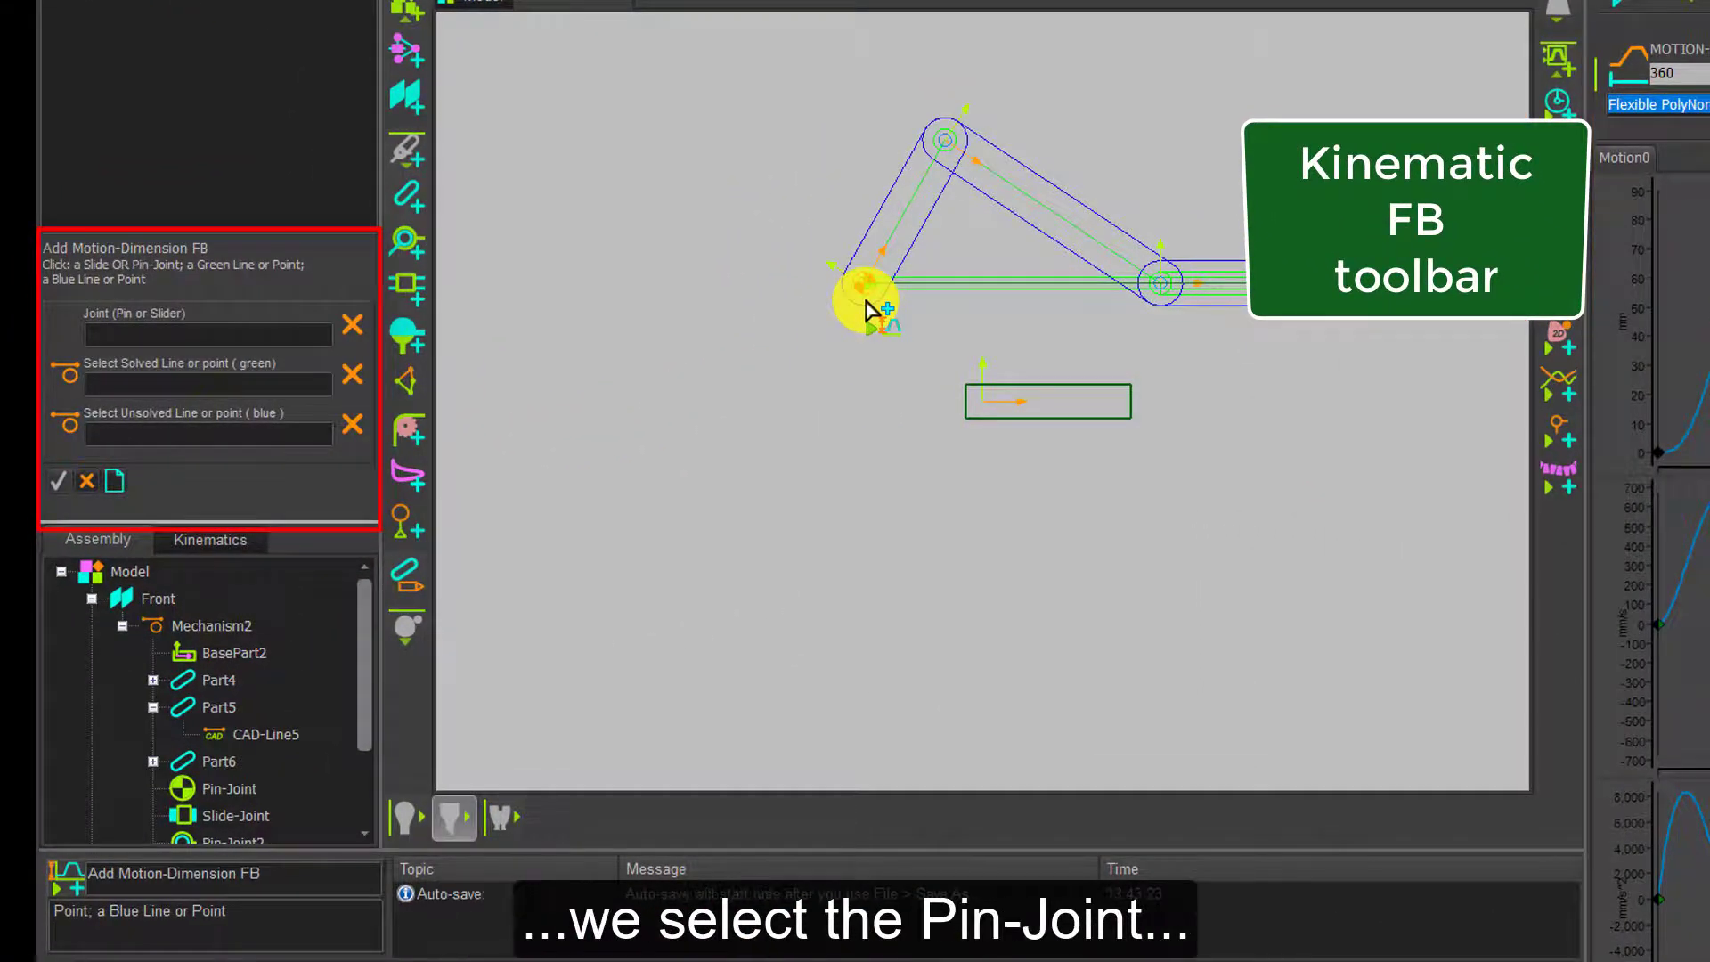
pyautogui.click(869, 307)
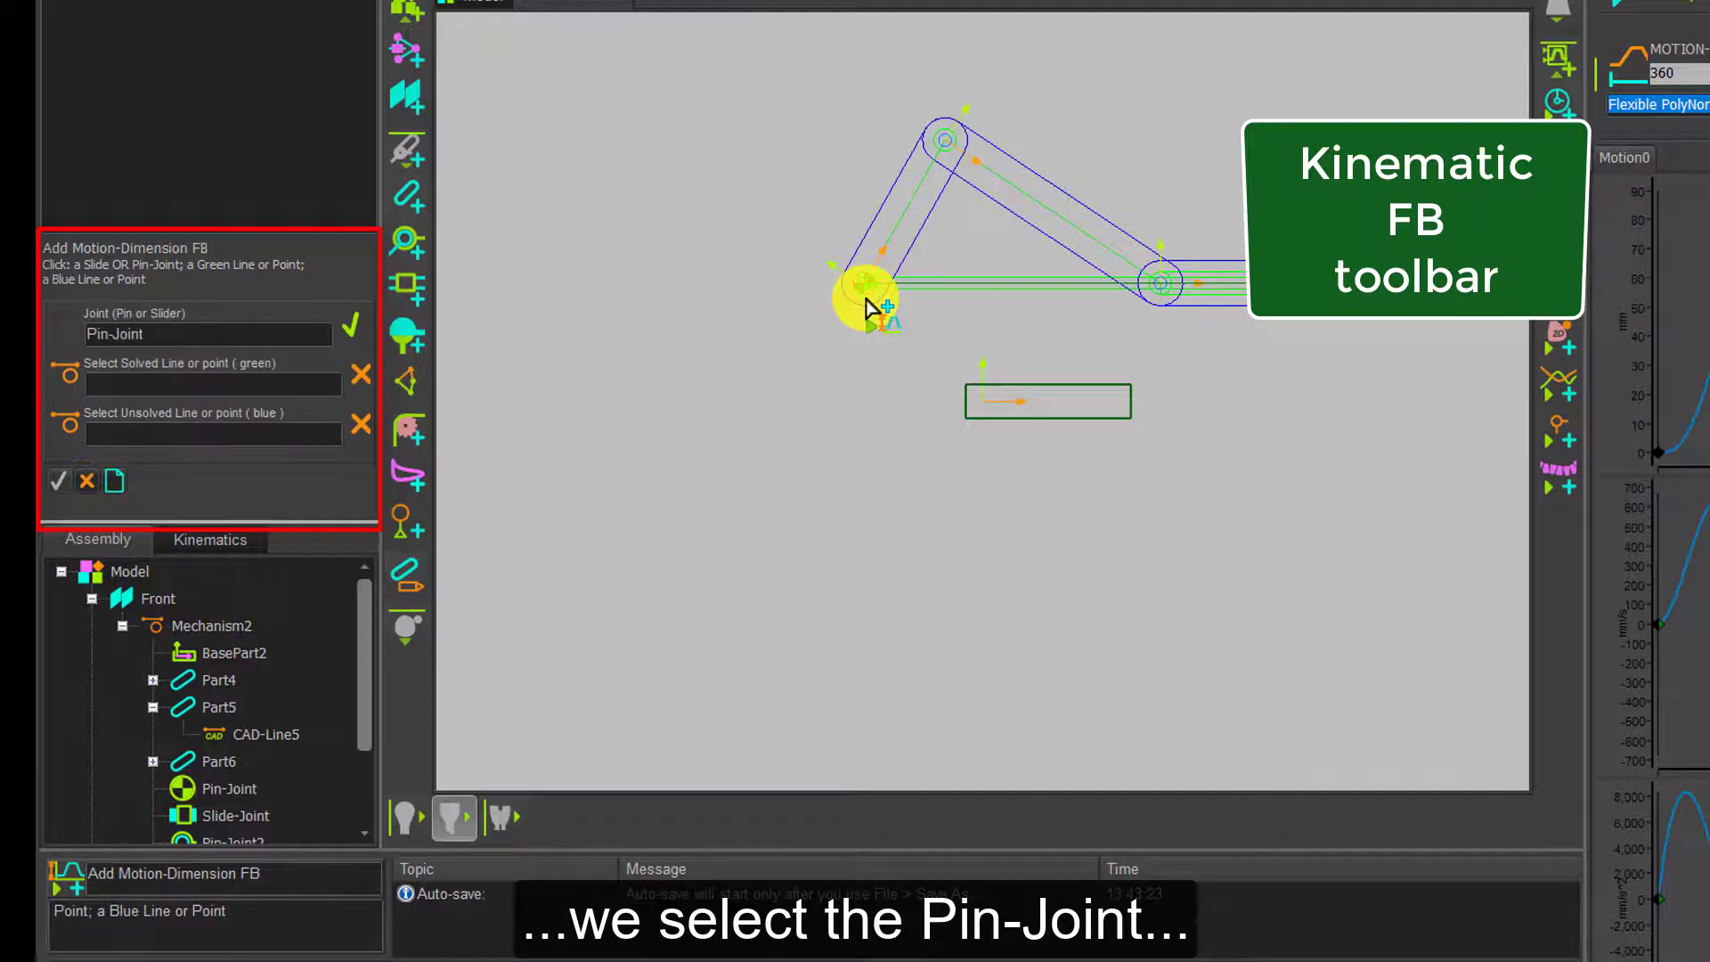
pyautogui.click(950, 287)
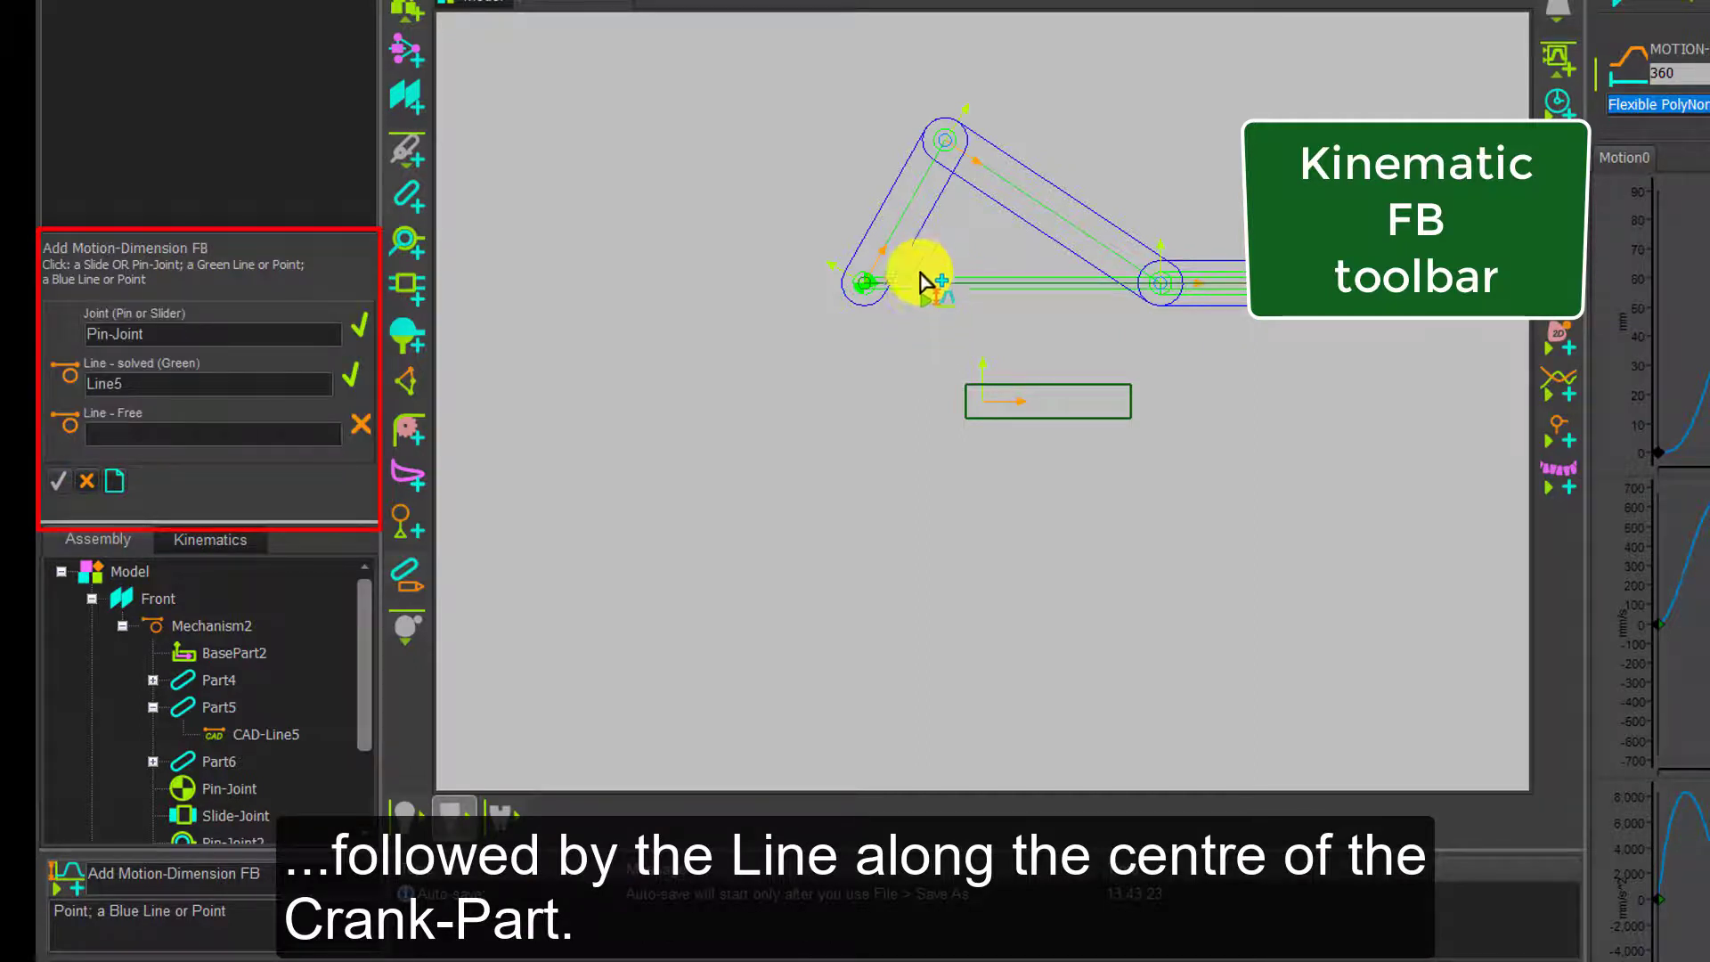
pyautogui.click(913, 218)
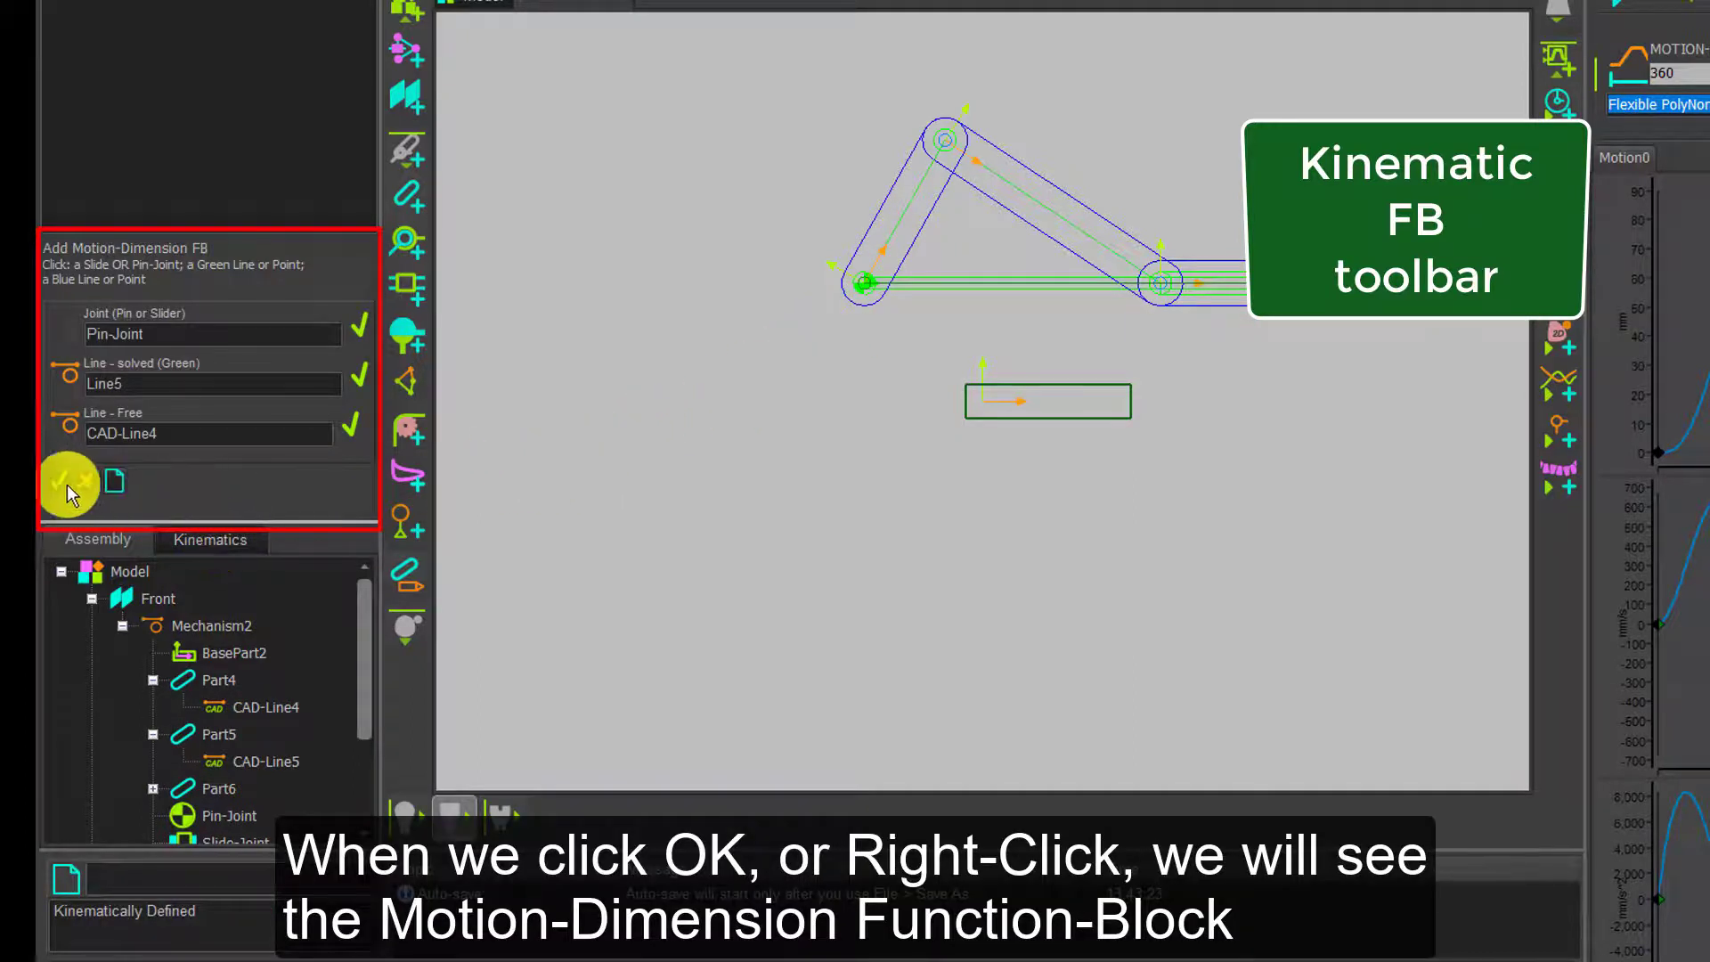
pyautogui.rightClick(821, 336)
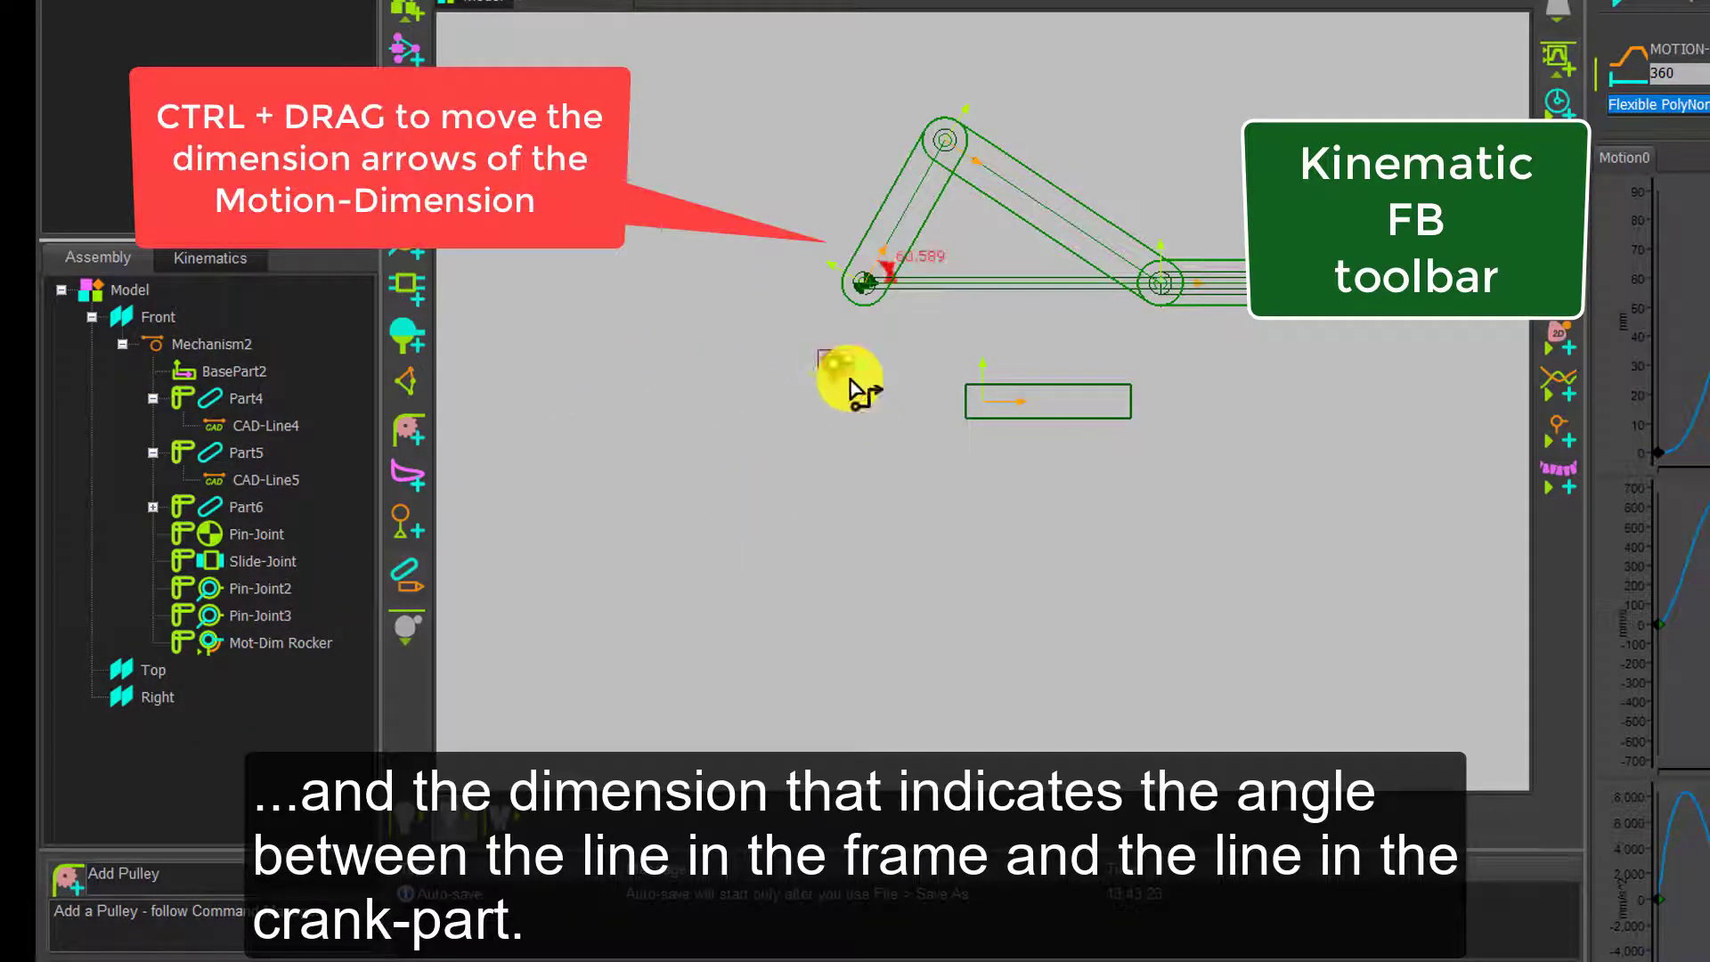
pyautogui.moveTo(848, 412)
pyautogui.keyDown('ctrl'); pyautogui.mouseDown()
pyautogui.moveTo(928, 286)
pyautogui.moveTo(874, 267)
pyautogui.moveTo(889, 281)
pyautogui.mouseUp(); pyautogui.keyUp('ctrl')
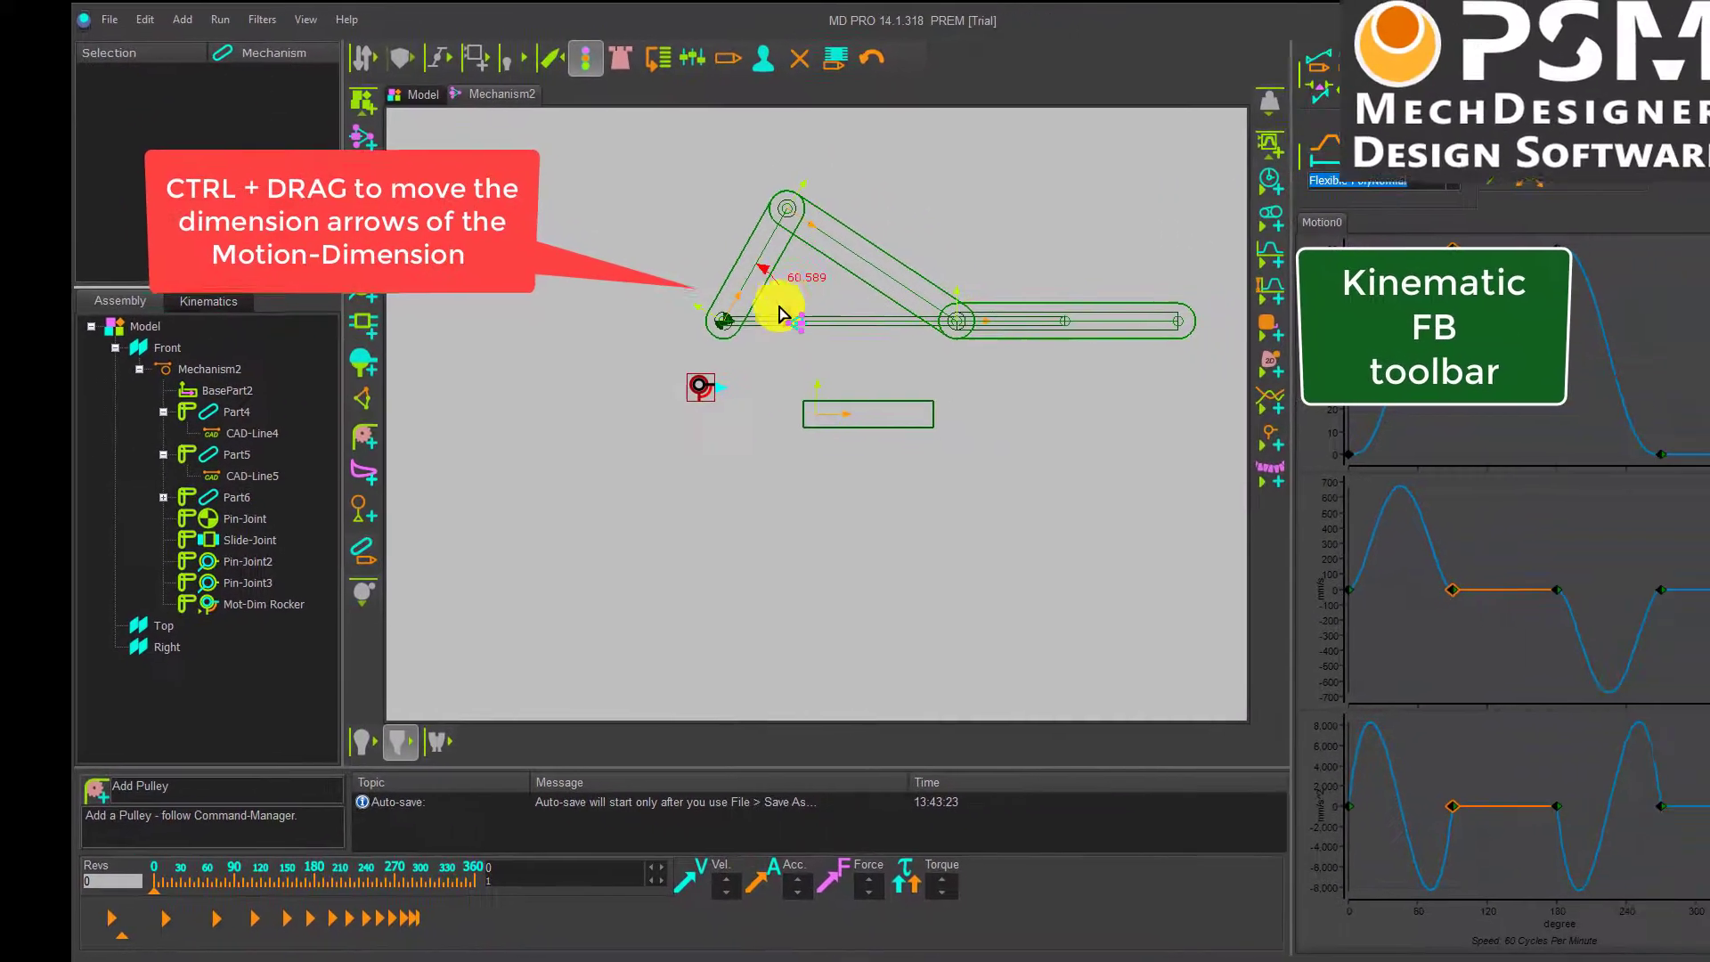
pyautogui.keyDown('ctrl'); pyautogui.moveTo(779, 314); pyautogui.dragTo(782, 316); pyautogui.keyUp('ctrl')
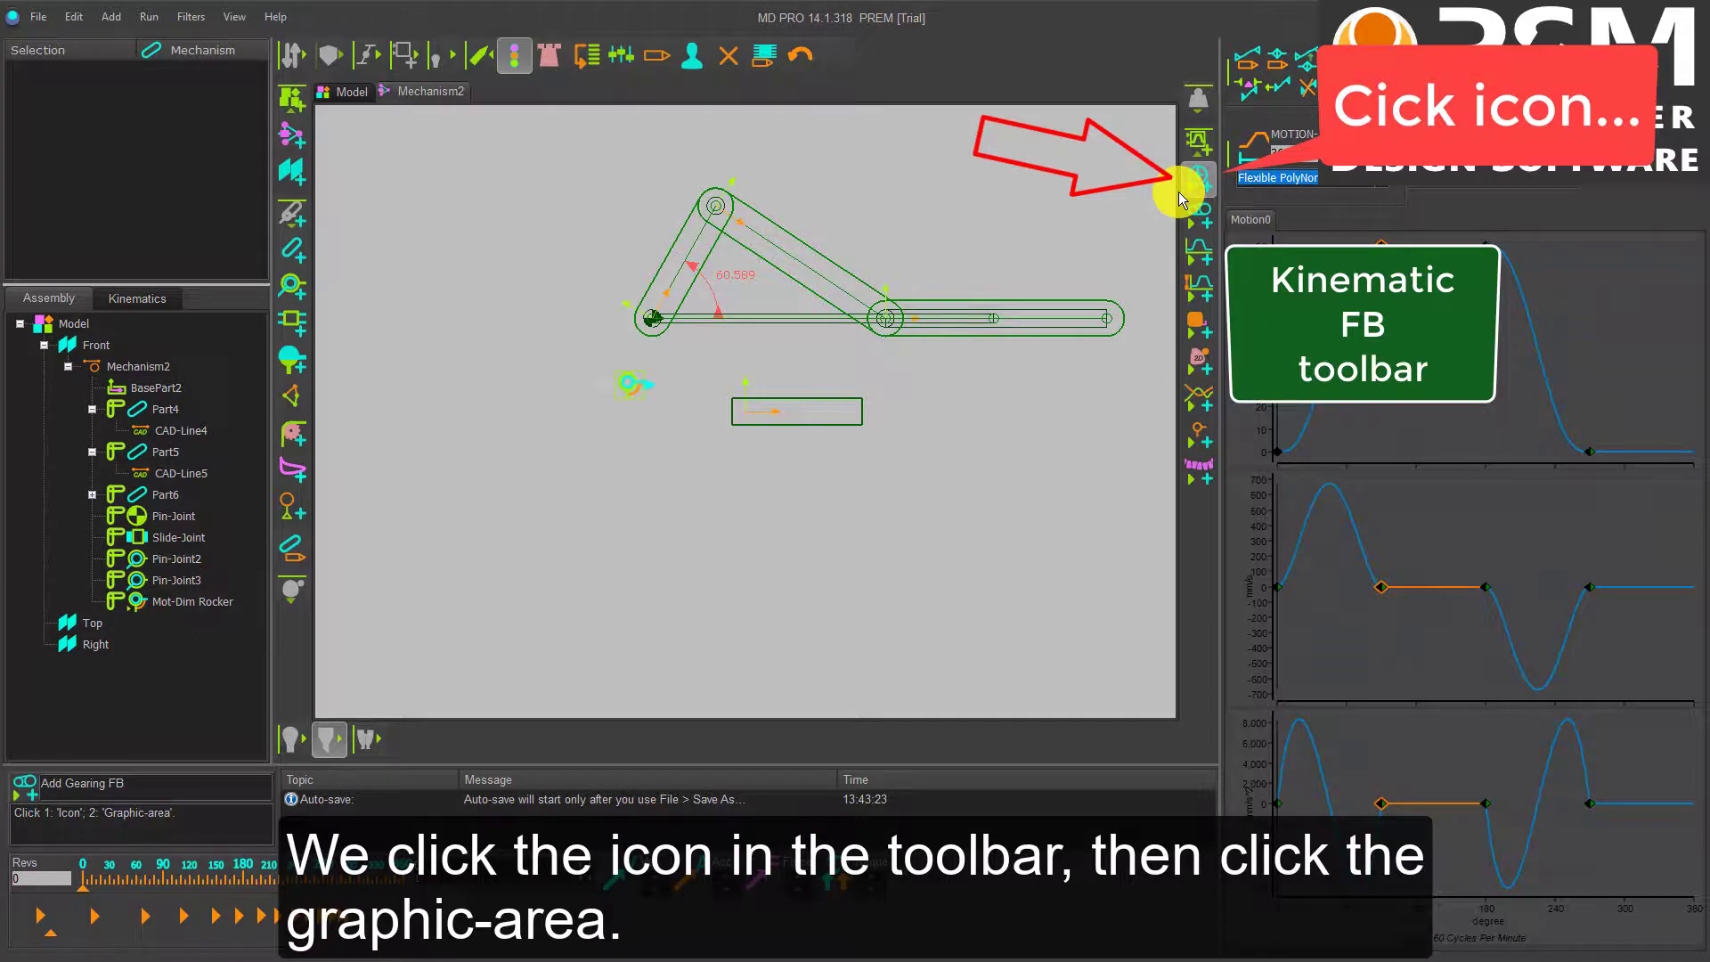
# Step: Add a Linear-Motion FB below the crank and wire its output to the Motion-Dimension FB's input
pyautogui.click(1185, 196)
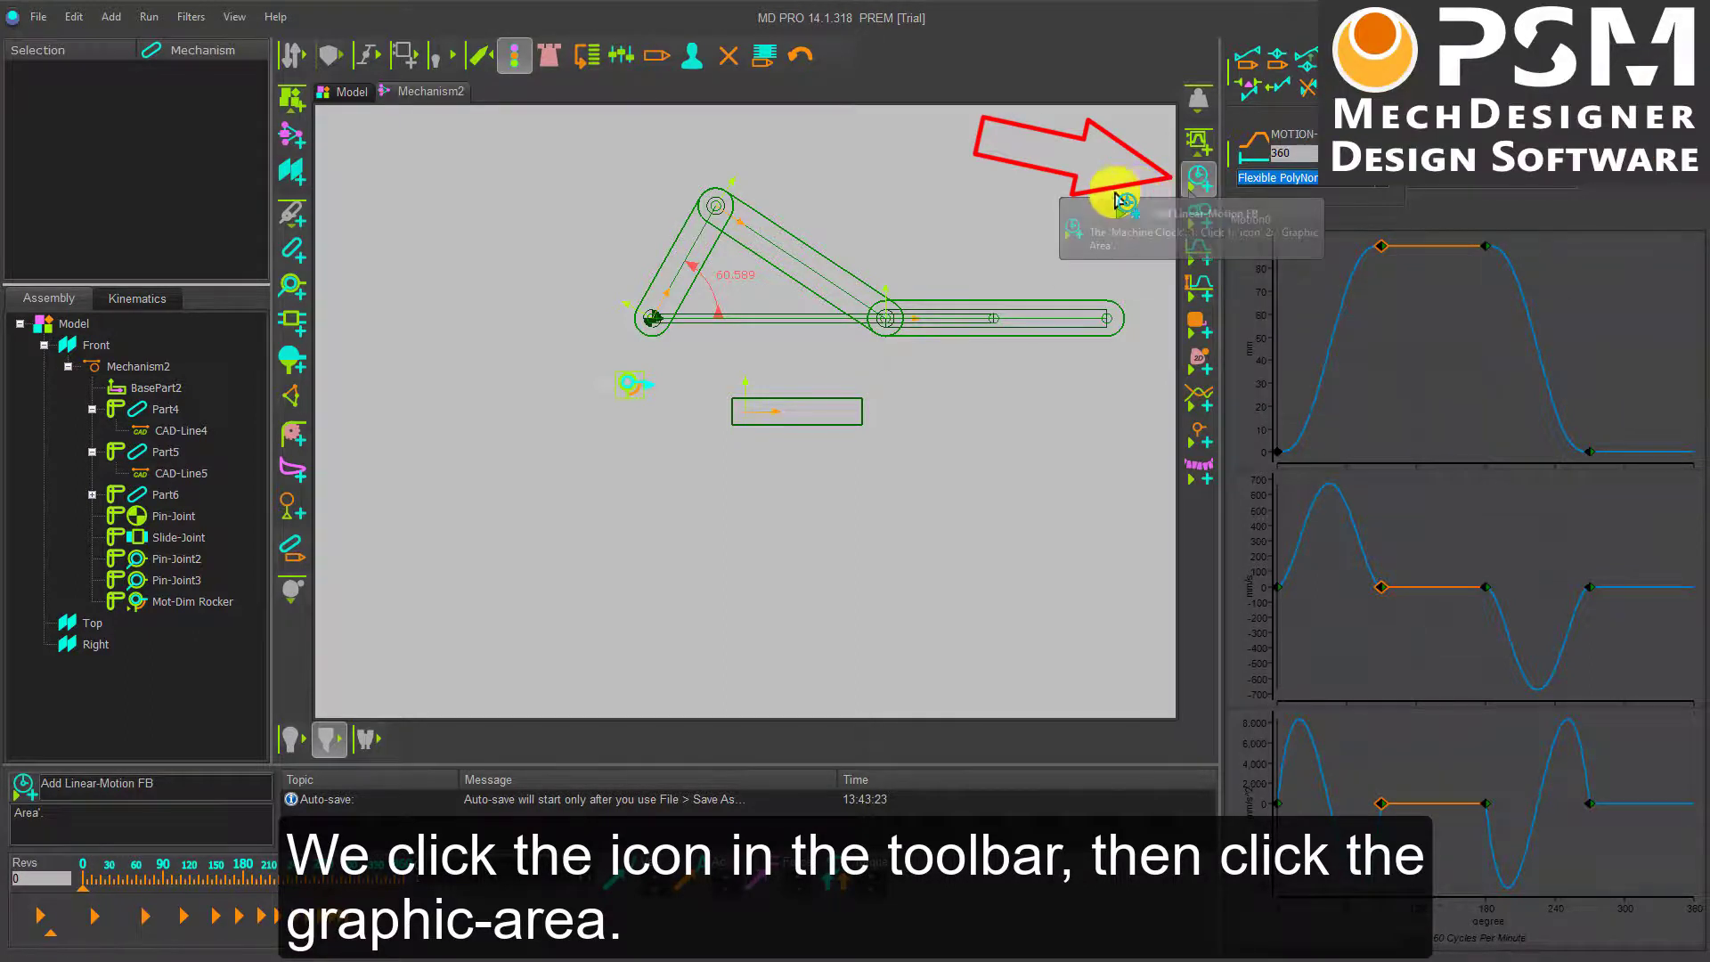
pyautogui.click(532, 423)
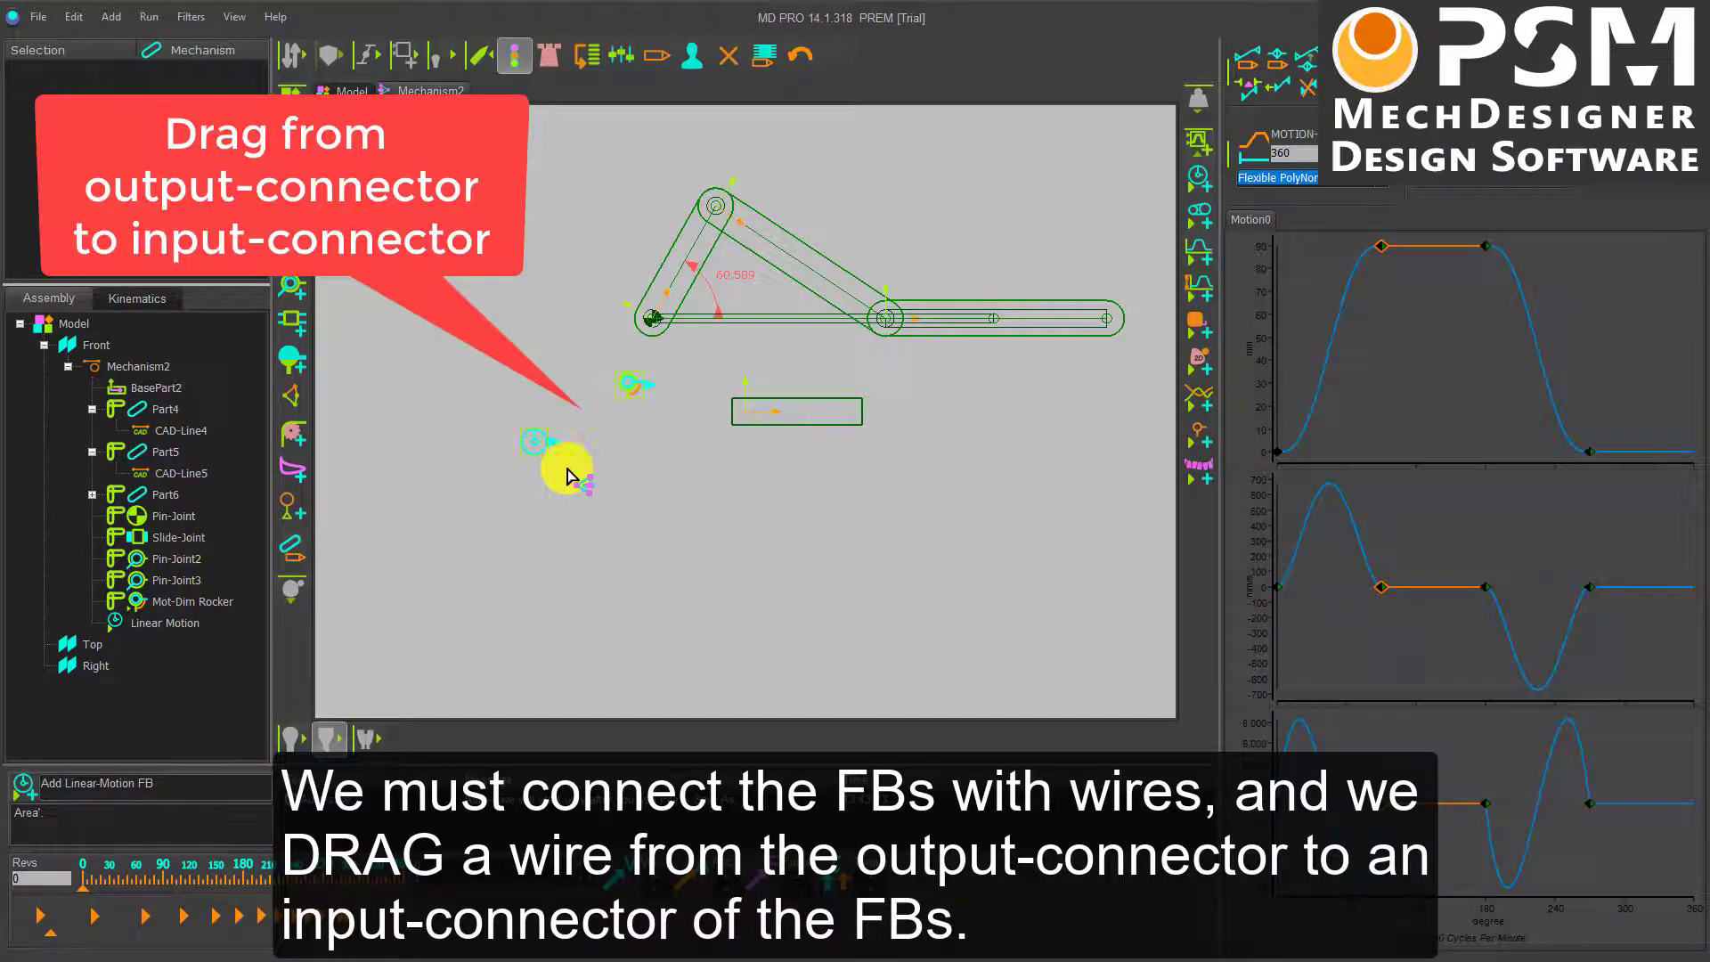
pyautogui.moveTo(557, 440); pyautogui.dragTo(611, 385)
# Step: Move the mechanism through its cycle with the Master Machine Angle and run it with Continuously Cycle
pyautogui.click(594, 871)
pyautogui.click(594, 871)
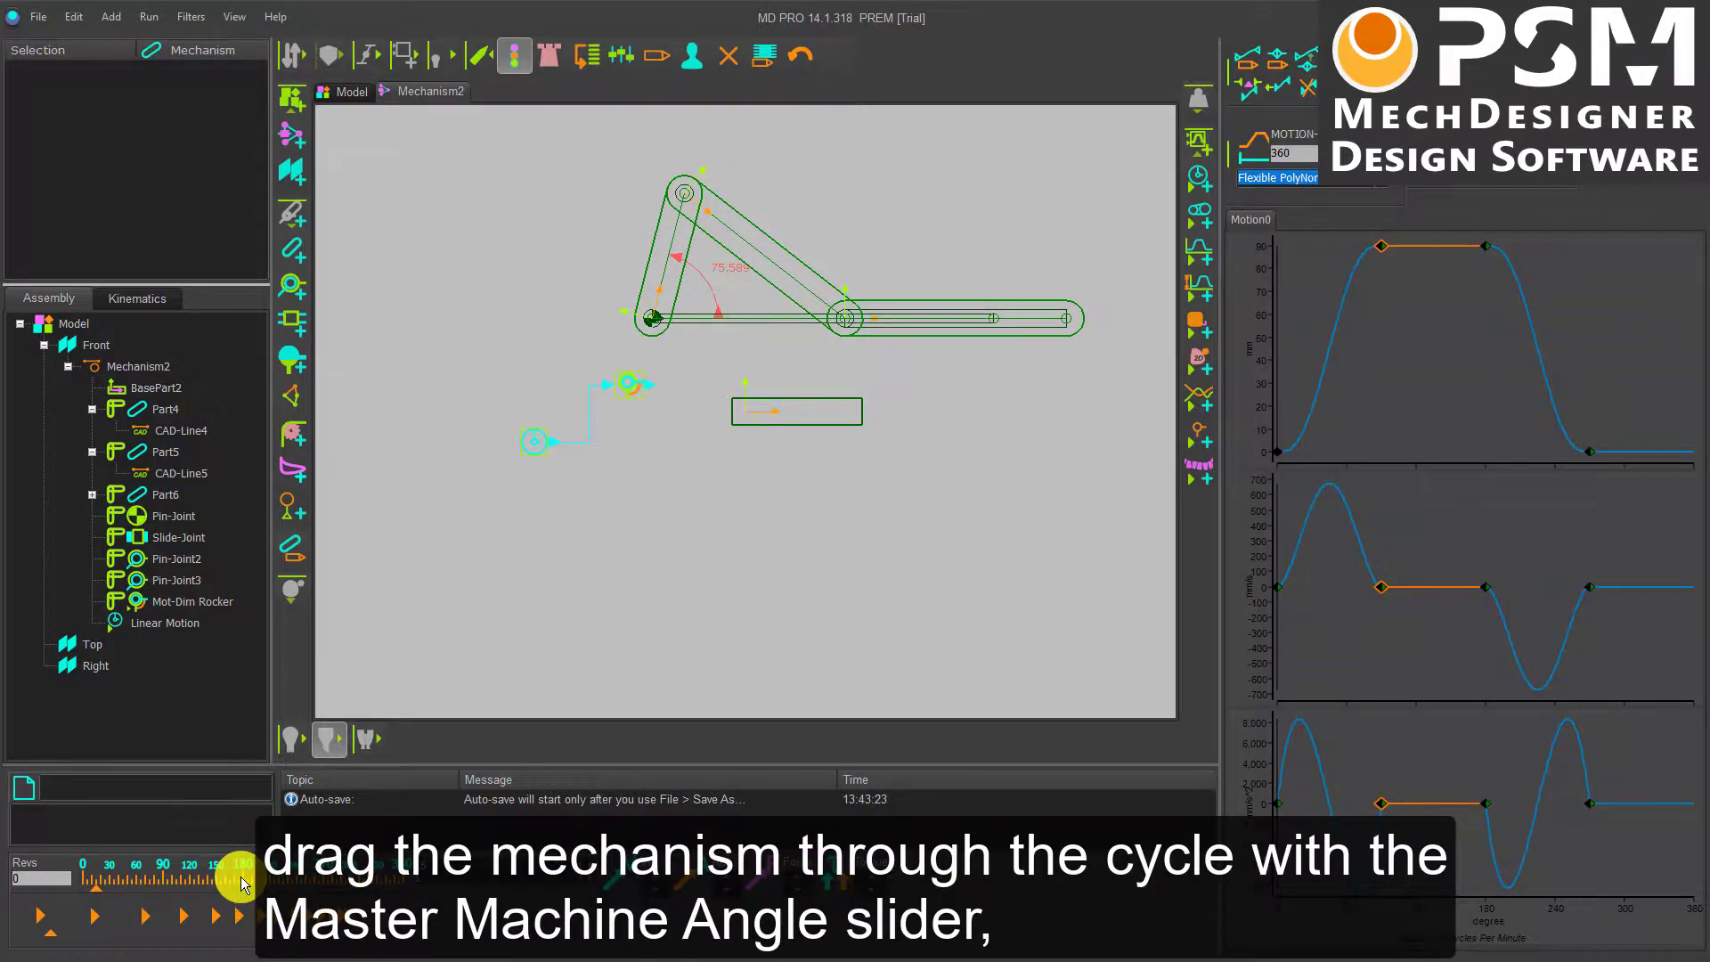
pyautogui.moveTo(242, 882)
pyautogui.mouseDown()
pyautogui.moveTo(352, 891)
pyautogui.moveTo(210, 870)
pyautogui.mouseUp()
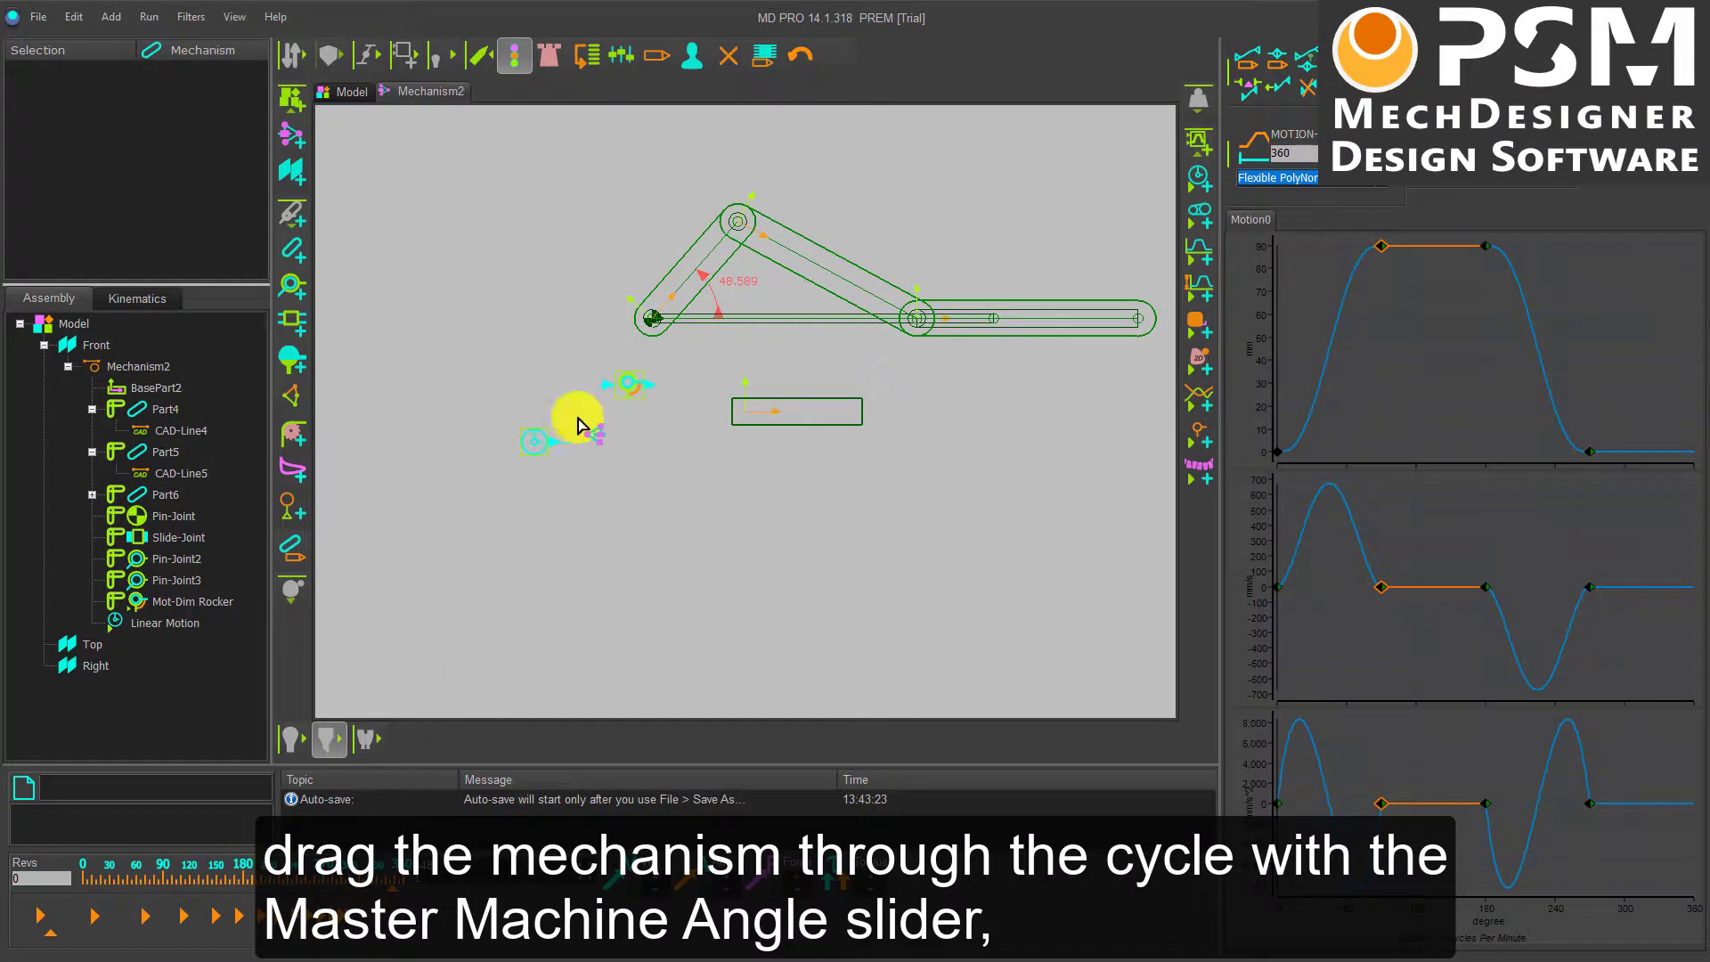
pyautogui.click(381, 68)
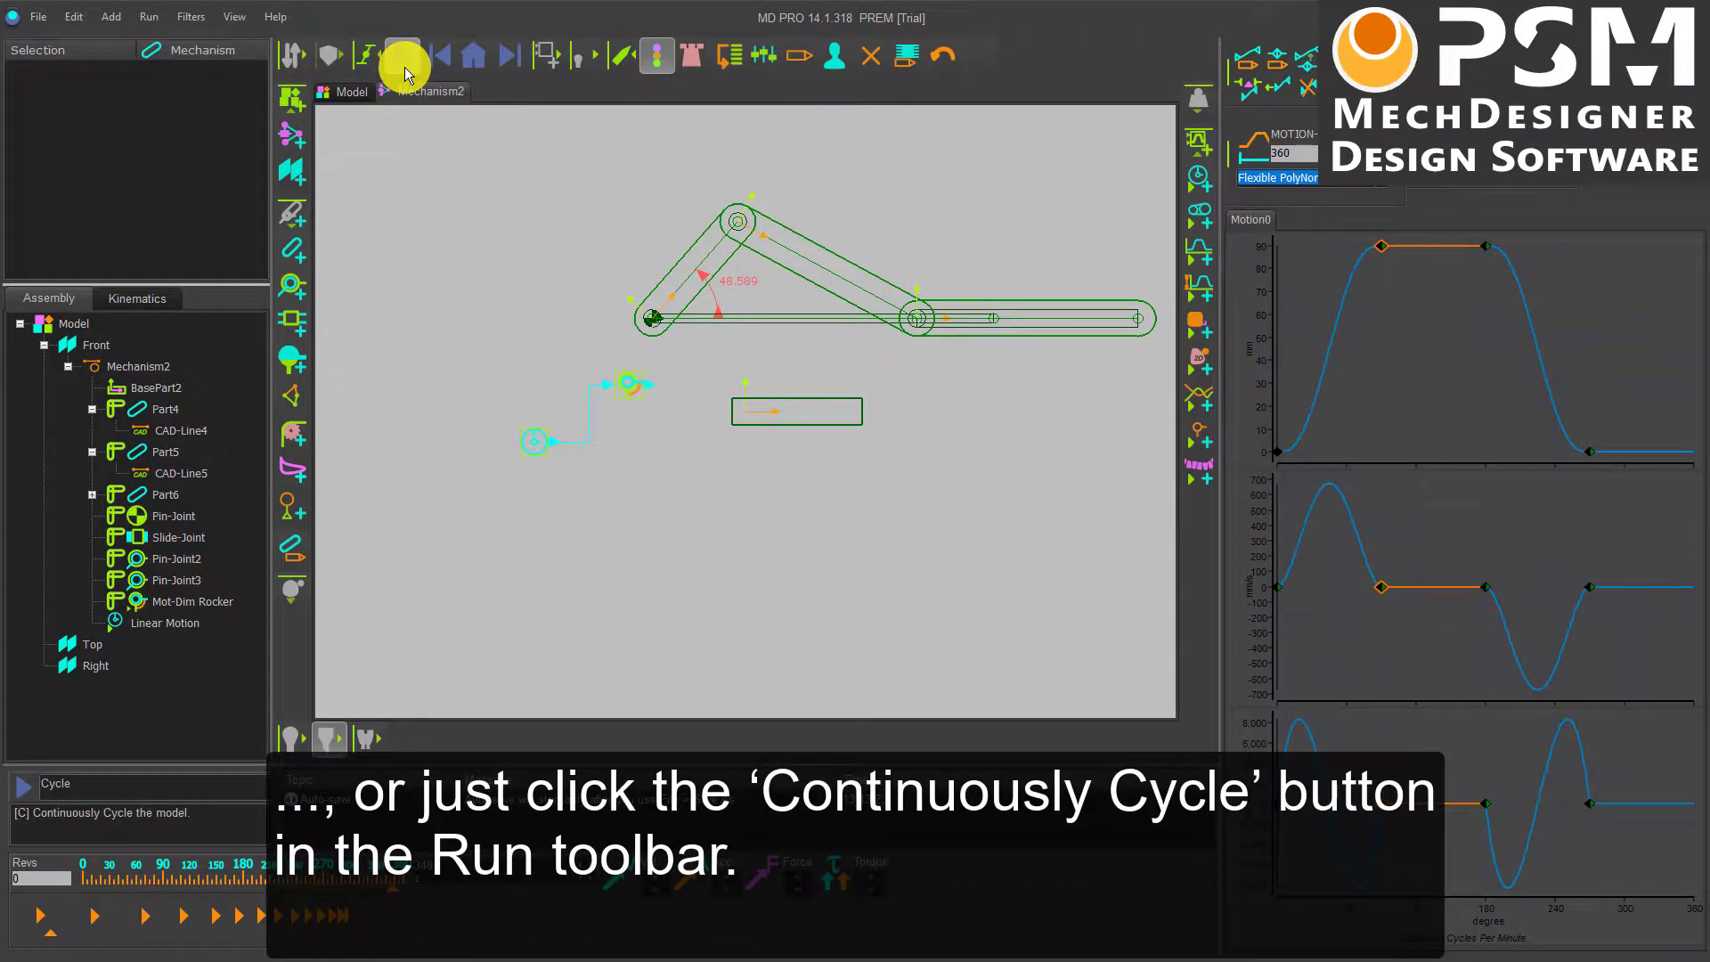
pyautogui.click(405, 66)
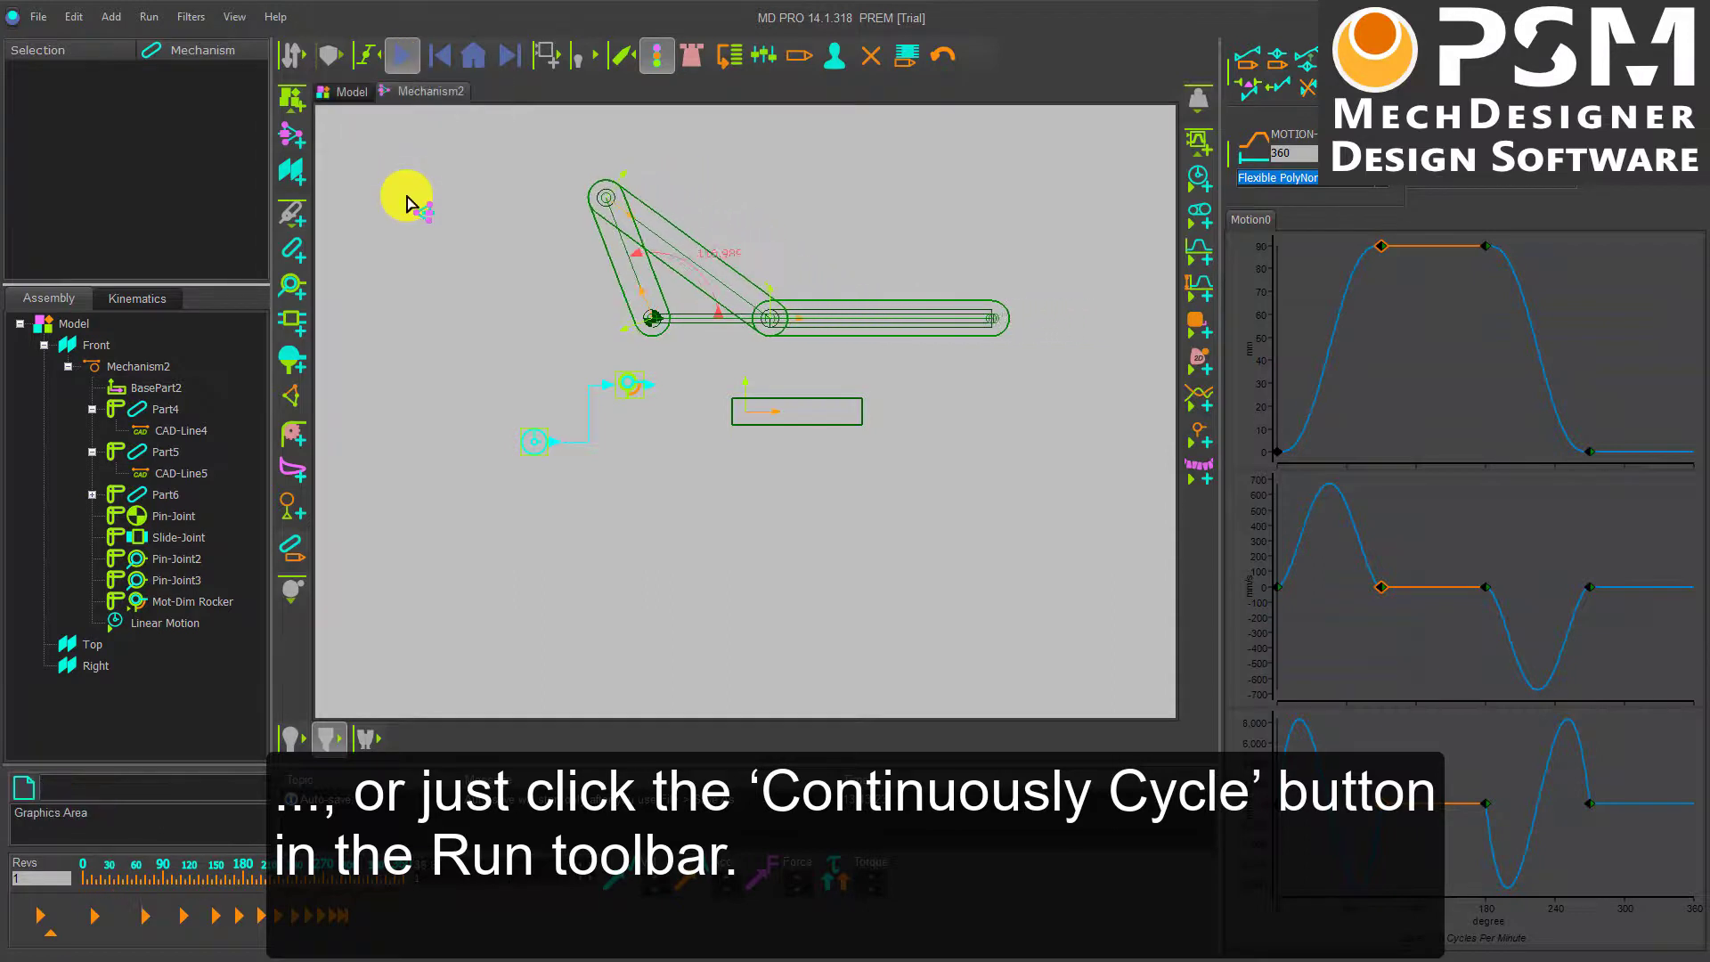